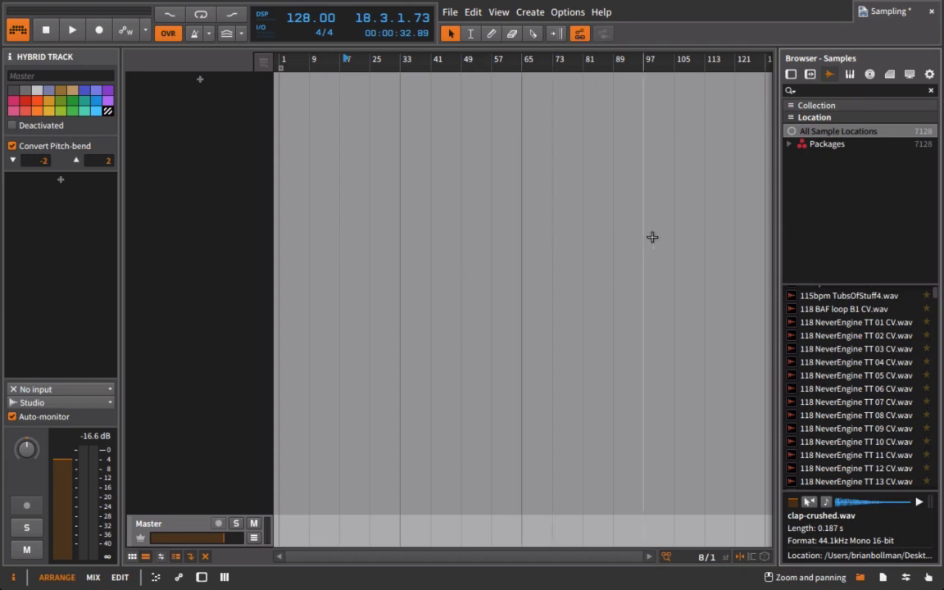
- Add the Samples 102 folder from the Desktop as a sound content location in the browser
right_click(823, 195)
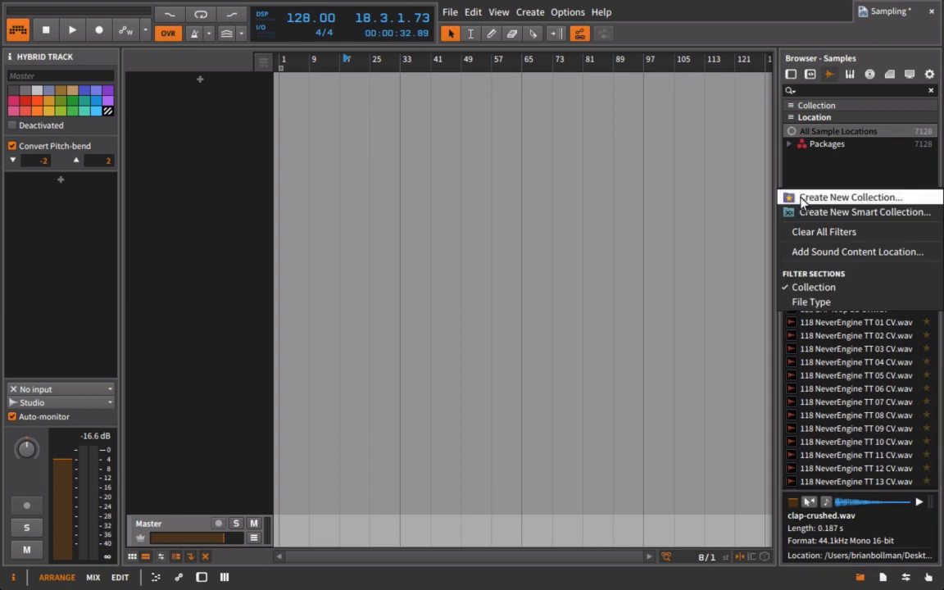
click(800, 251)
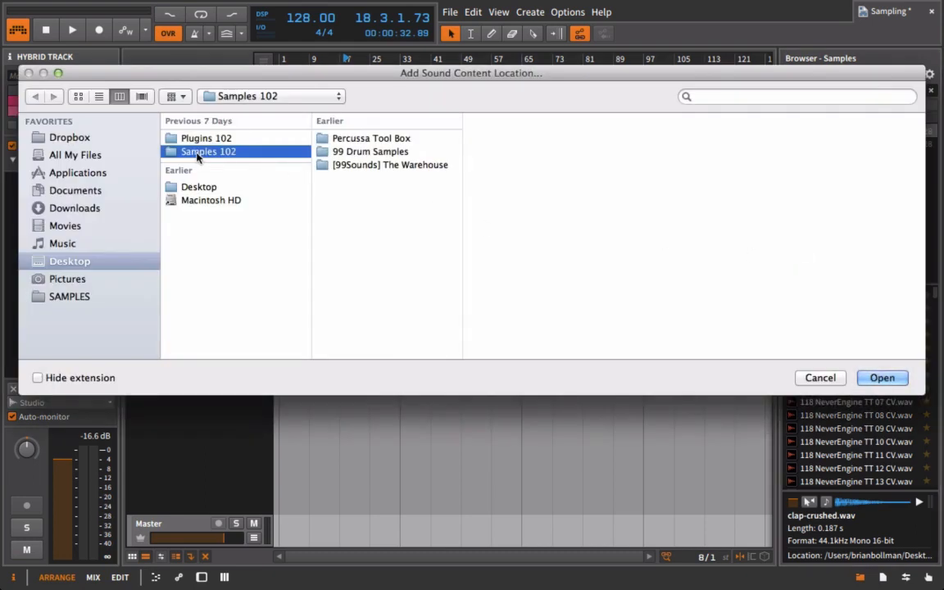
click(885, 377)
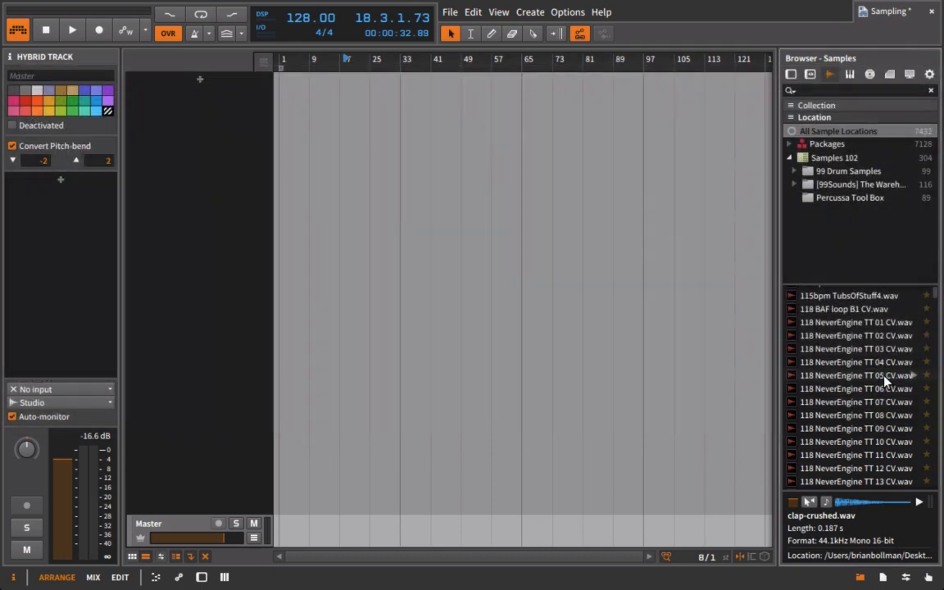
- Switch to Firefox to view the 99sounds.org sample site, minimize it and return to Bitwig Studio
mouse_move(537, 589)
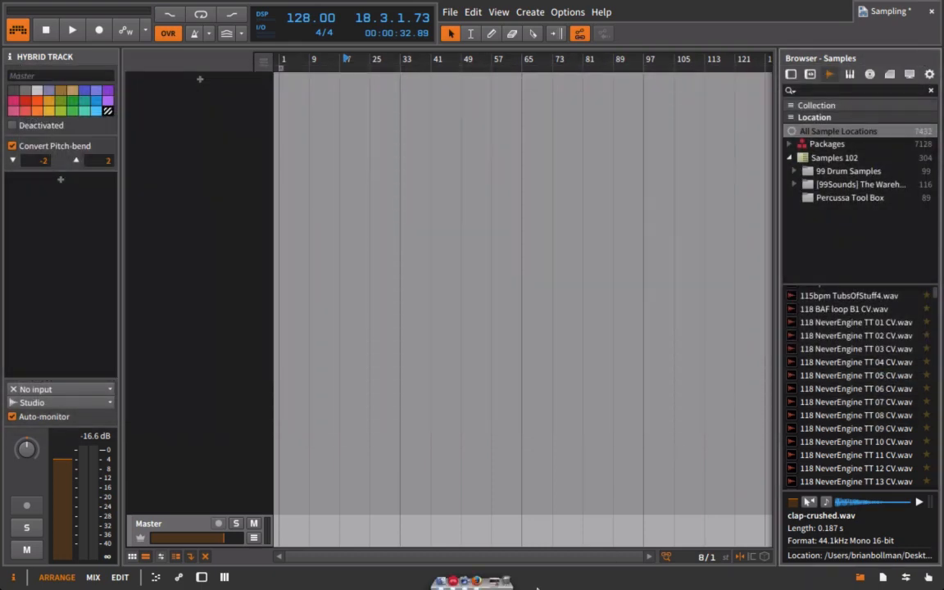
click(475, 578)
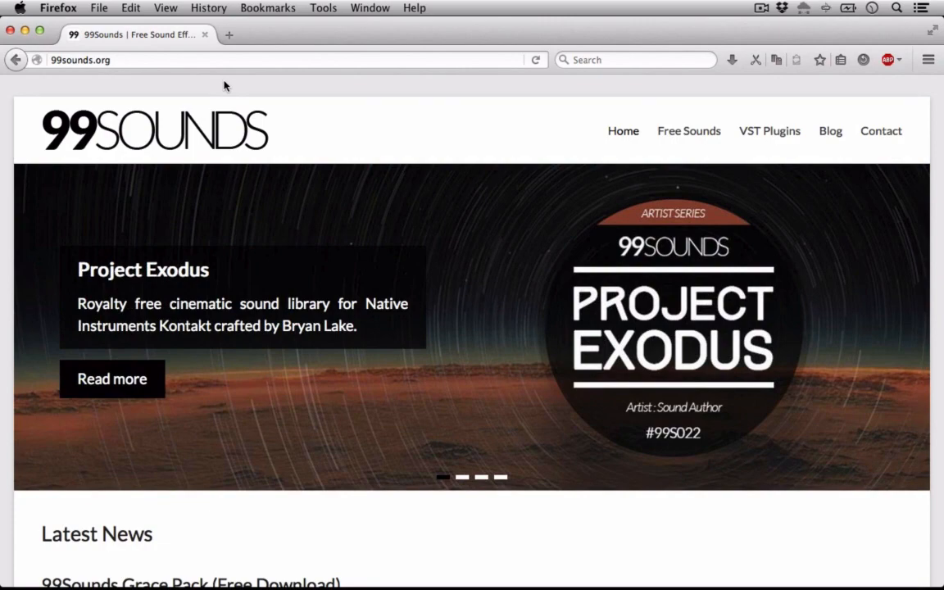
click(24, 30)
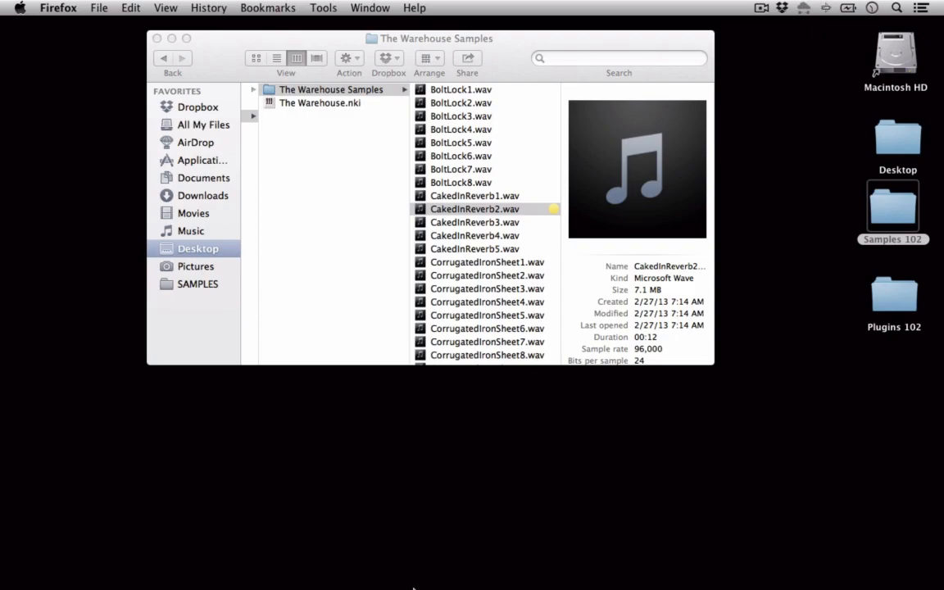
click(453, 577)
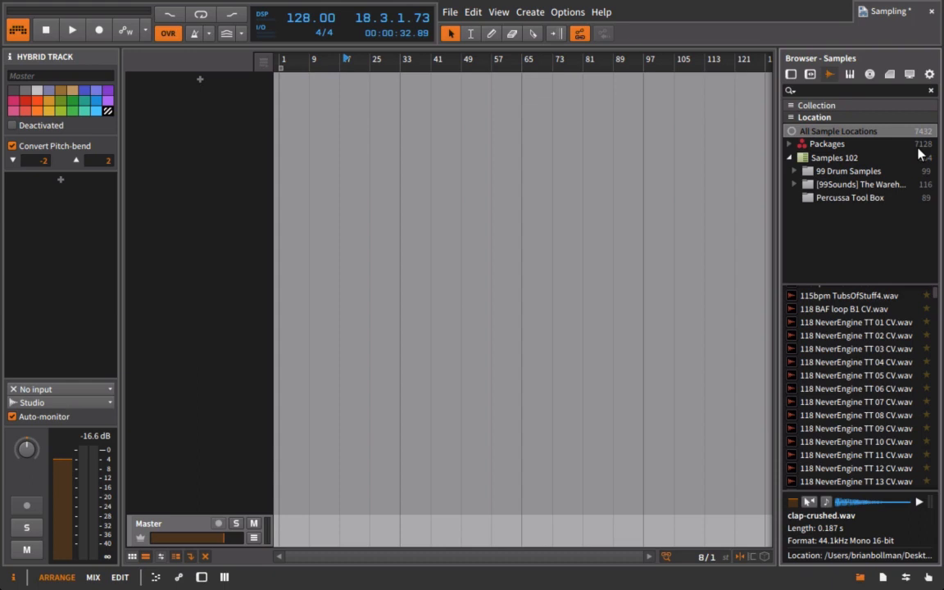
- Create an audio track and an instrument track below it
right_click(200, 116)
click(204, 141)
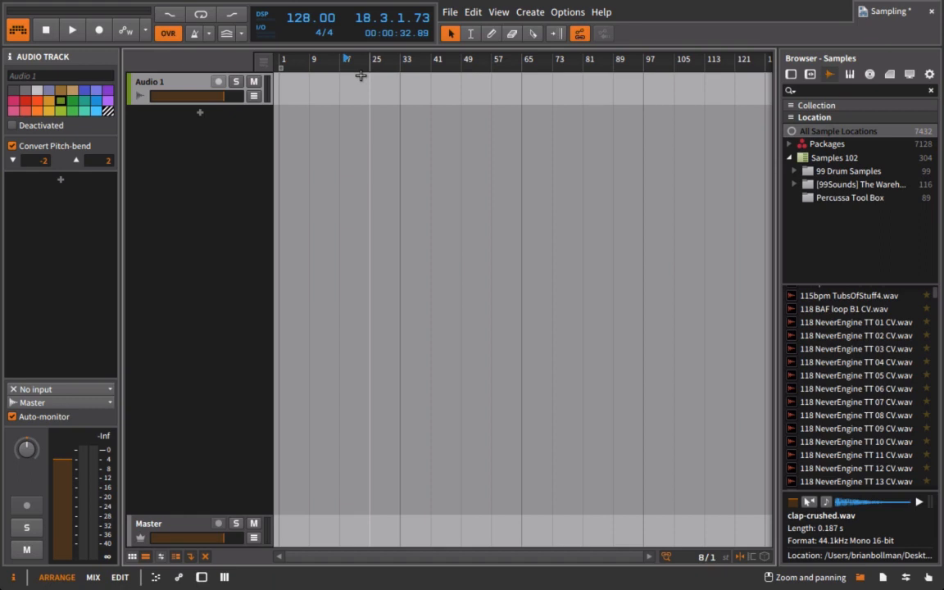
right_click(148, 221)
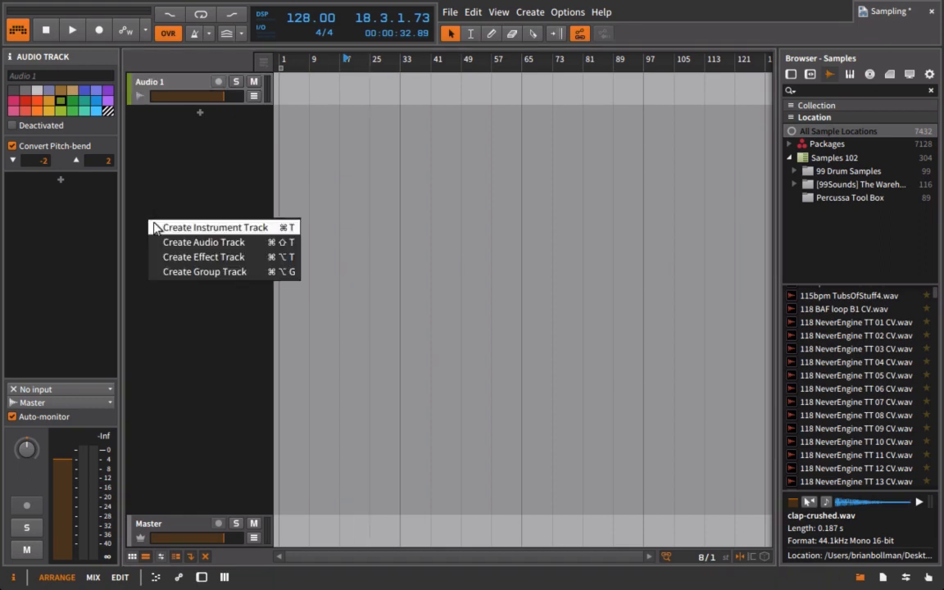
click(153, 227)
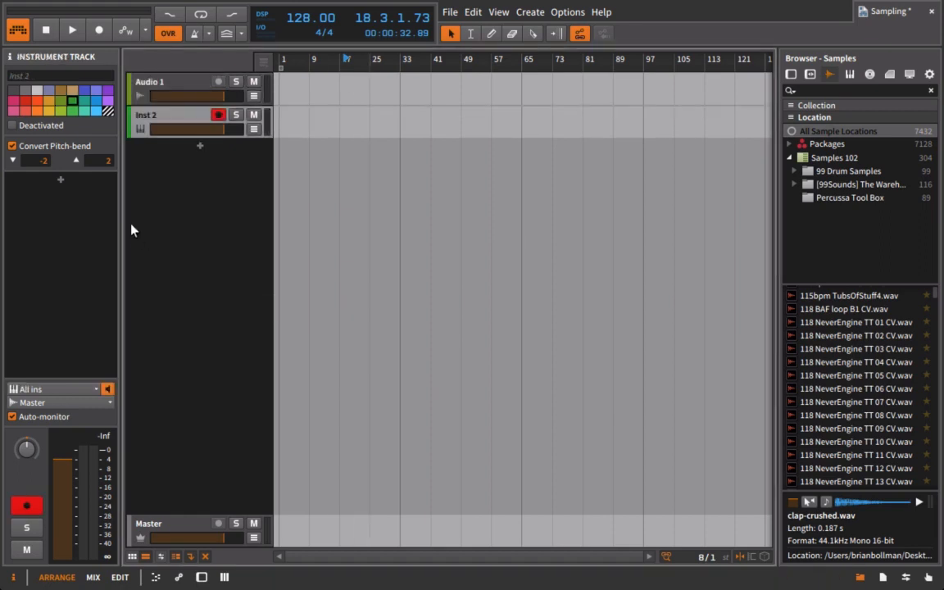
- Find the Sampler among the devices and load it onto the instrument track
click(791, 74)
scroll(890, 373, down, 3)
scroll(889, 373, down, 10)
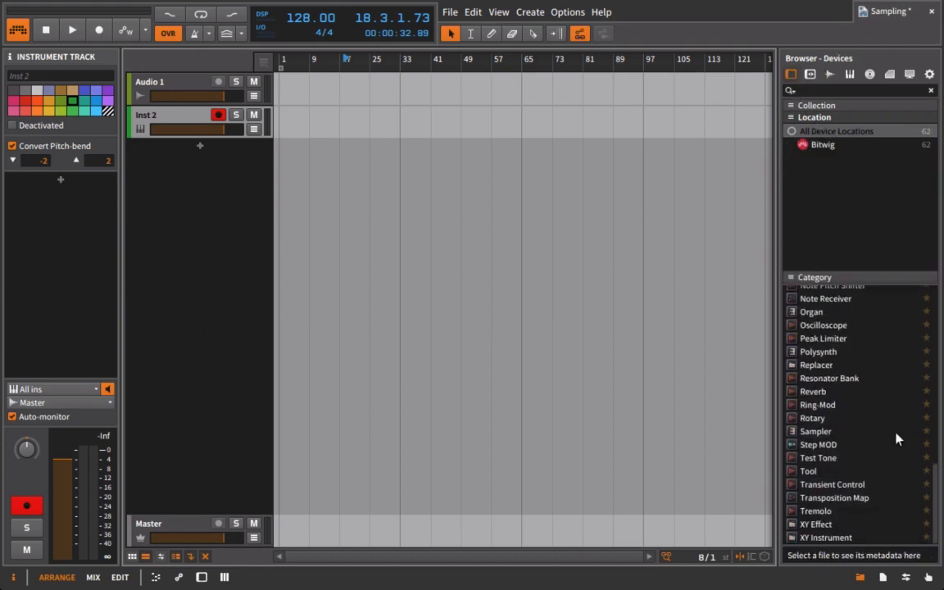
drag(807, 429, 217, 129)
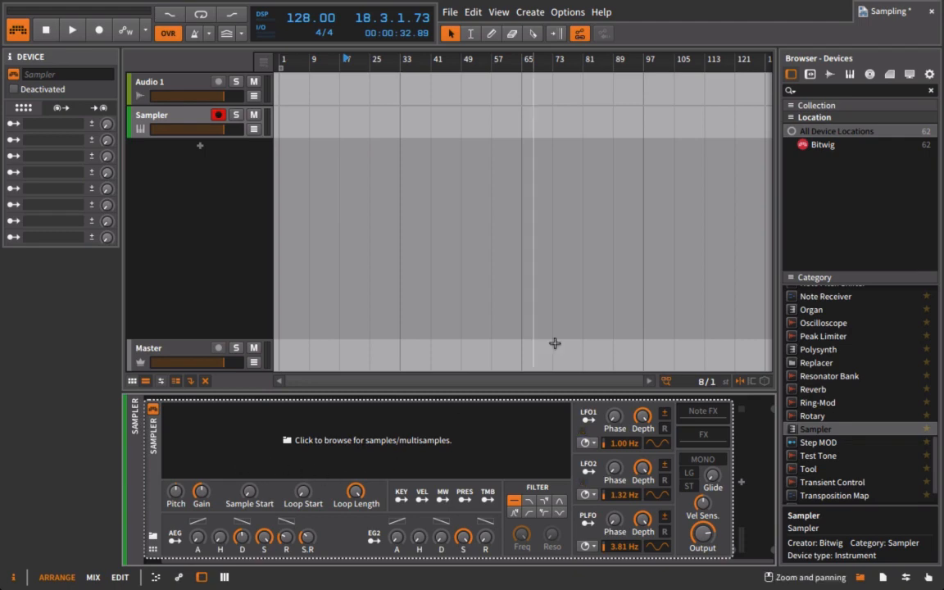
- Leave full-screen mode and browse the samples in the [99Sounds] The Warehouse folder of Samples 102
click(924, 5)
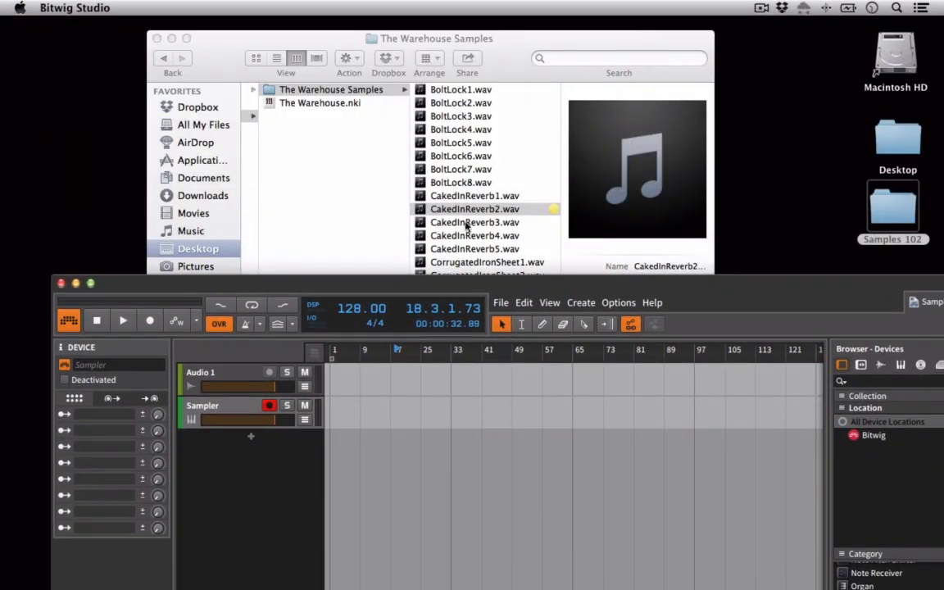
click(338, 196)
click(783, 282)
drag(743, 280, 599, 84)
click(737, 170)
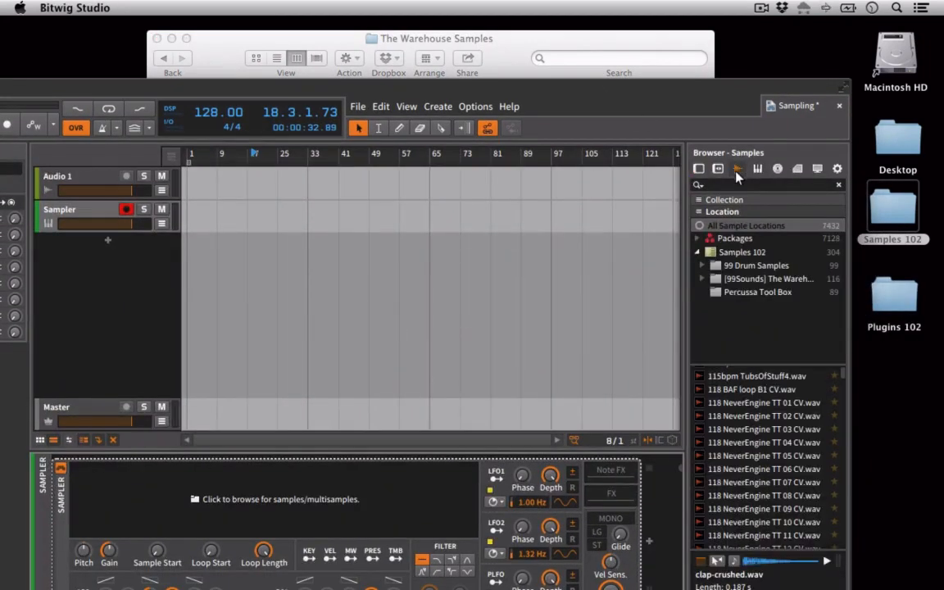
click(743, 280)
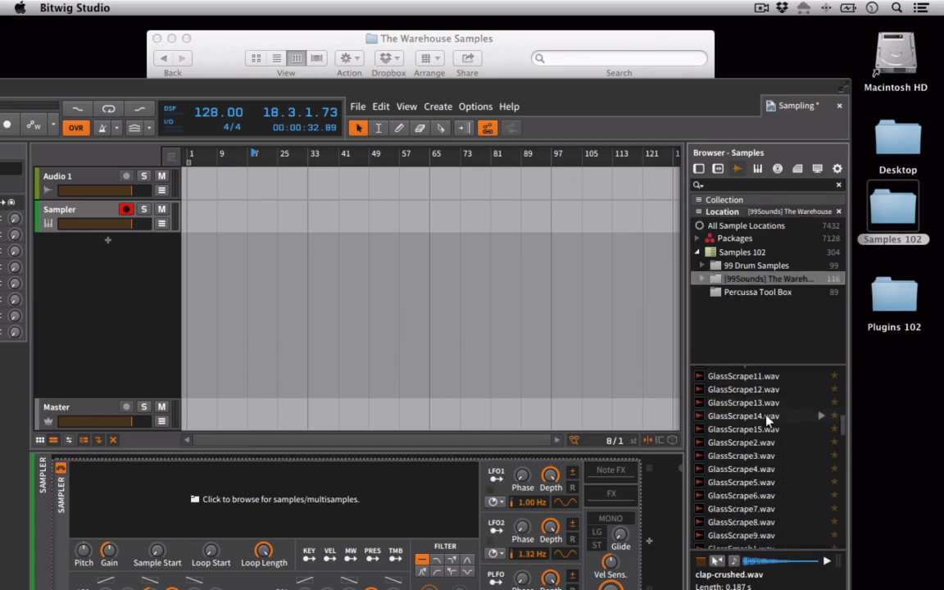
scroll(767, 418, down, 2)
scroll(767, 416, up, 5)
- Add CakedInReverb2.wav from the Finder window to the audio track, enlarge the Bitwig window and move the clip to bar 1
click(487, 51)
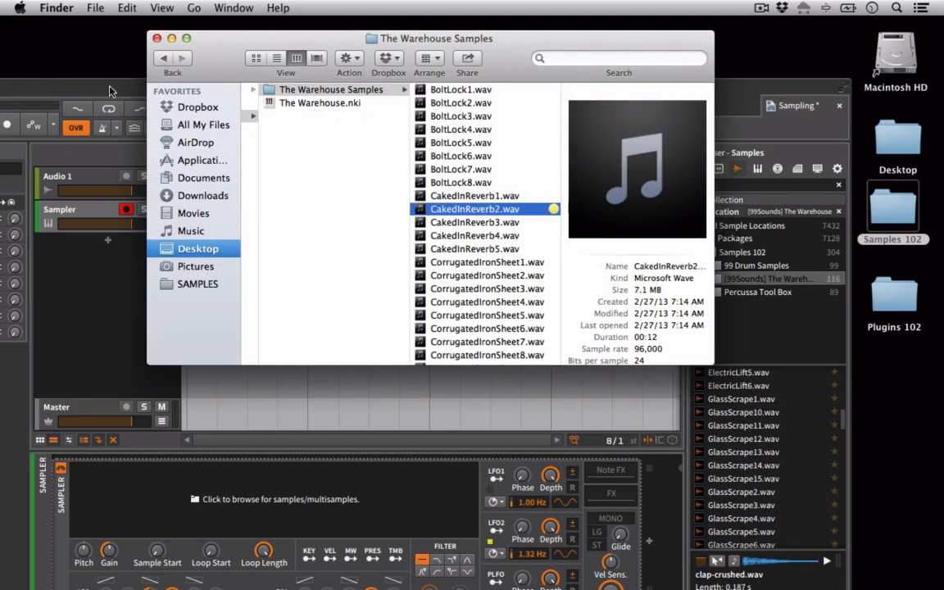
drag(110, 90, 243, 257)
click(441, 215)
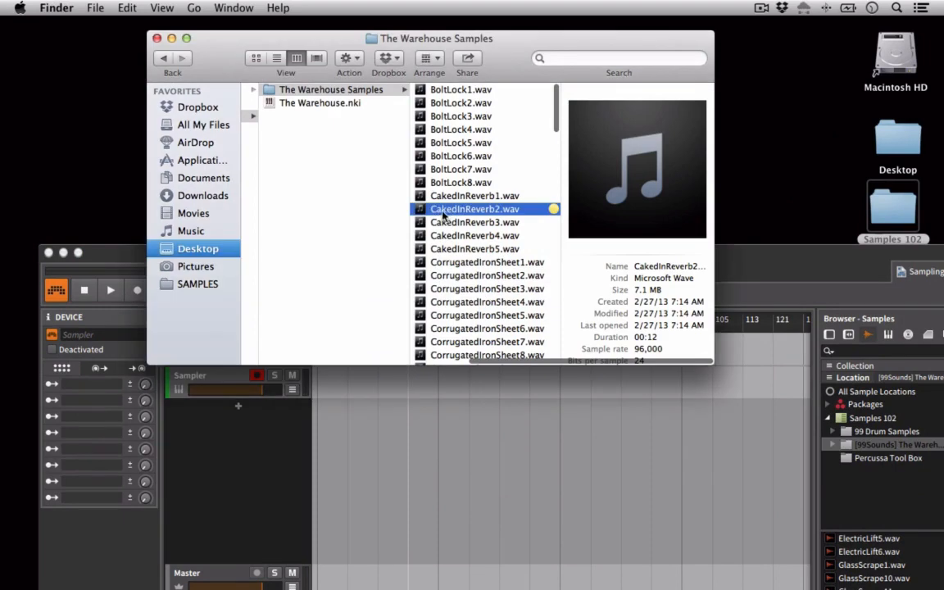
drag(442, 215, 780, 348)
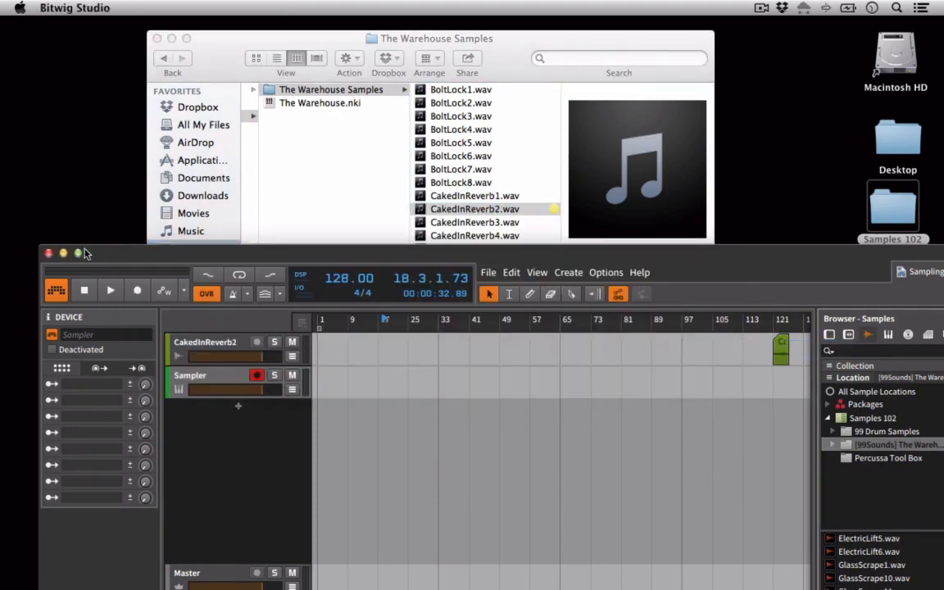
click(79, 254)
drag(740, 128, 254, 115)
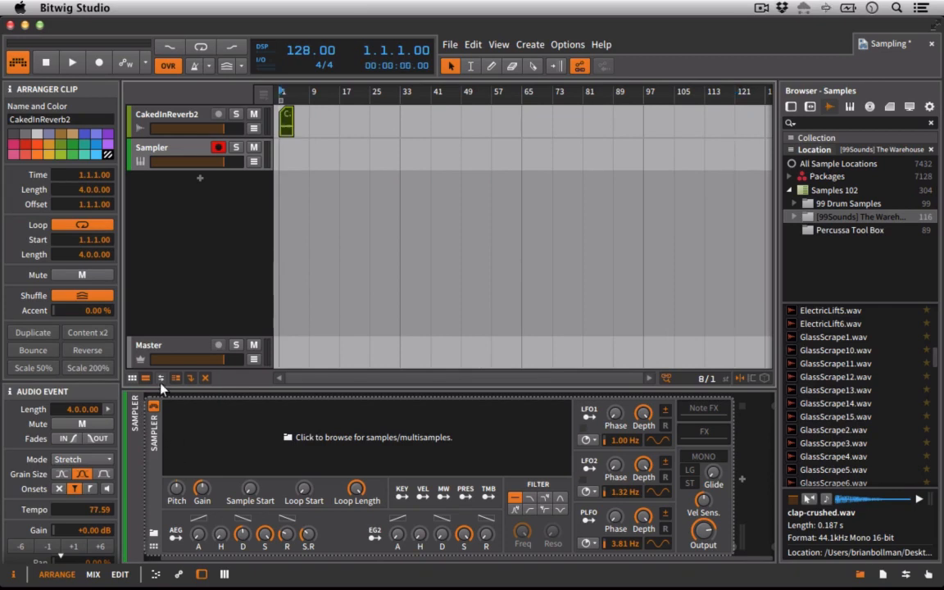
- Audition the CakedInReverb2 clip briefly, stop playback and set its audio event mode to Raw
key(space)
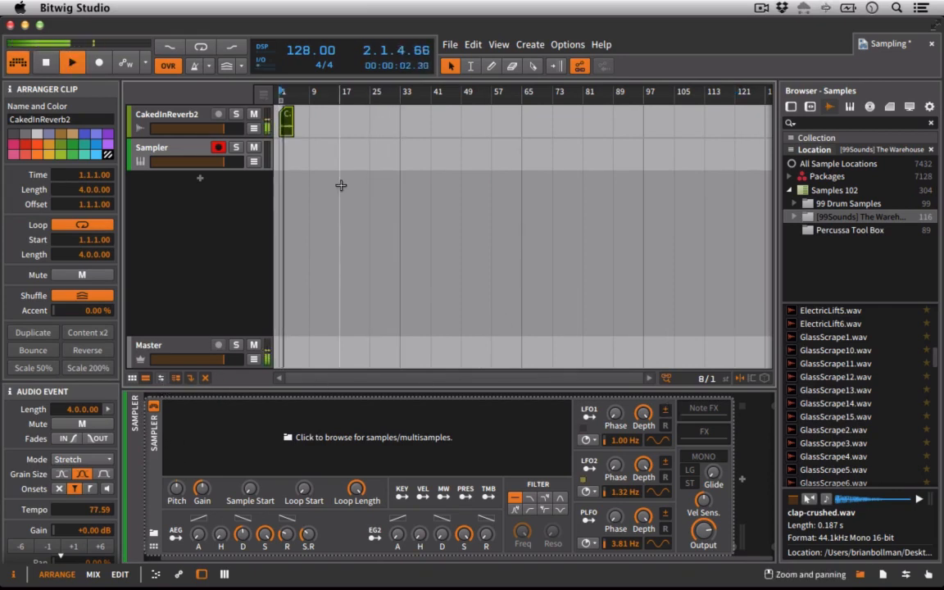
key(space)
click(78, 459)
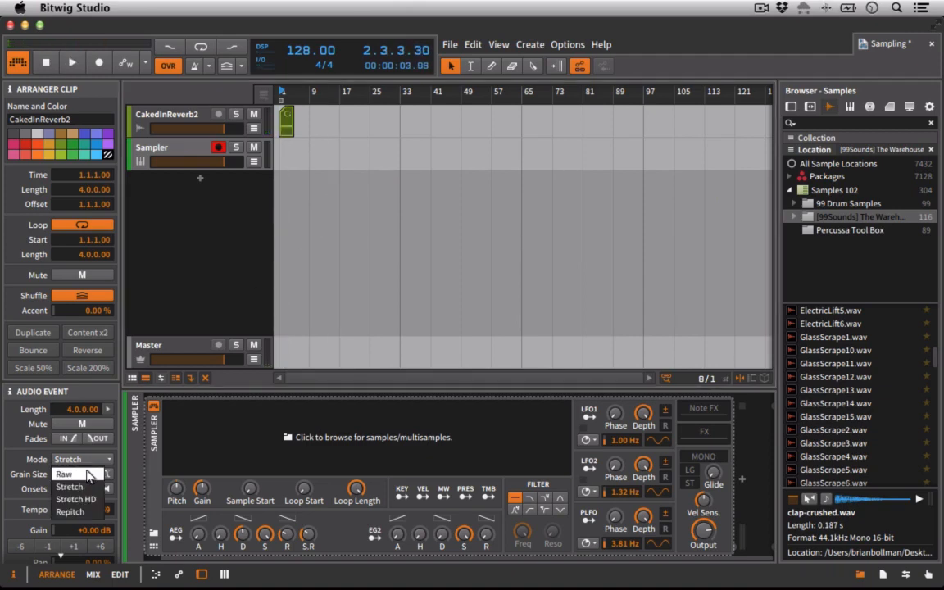
click(77, 424)
- Turn off looping for the CakedInReverb2 clip and lengthen it to 16 bars
right_click(286, 121)
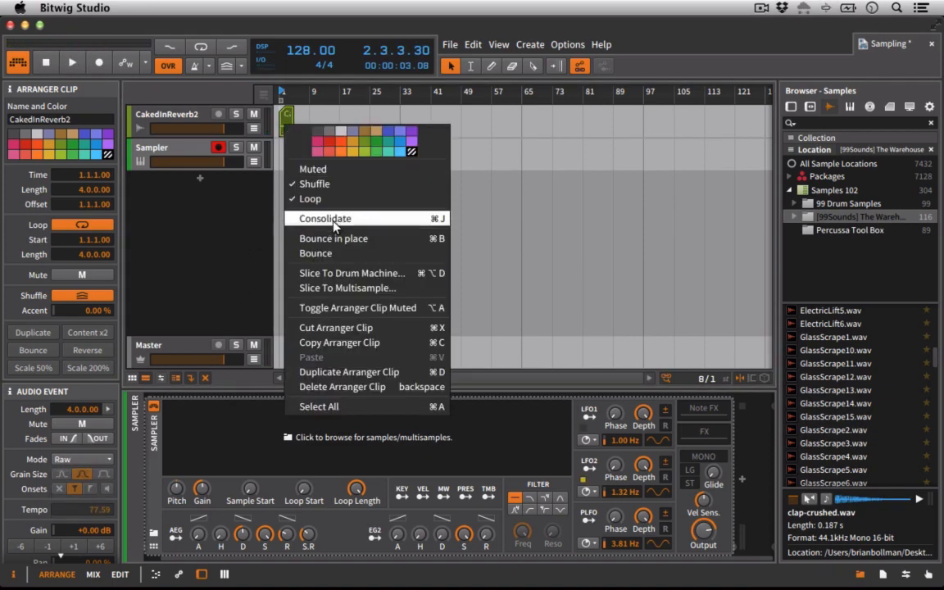
click(299, 199)
drag(293, 121, 341, 120)
- Extend the audio event in the clip editor to cover the full recording, and shorten the clip to a length of 7.1.1.00
double_click(301, 116)
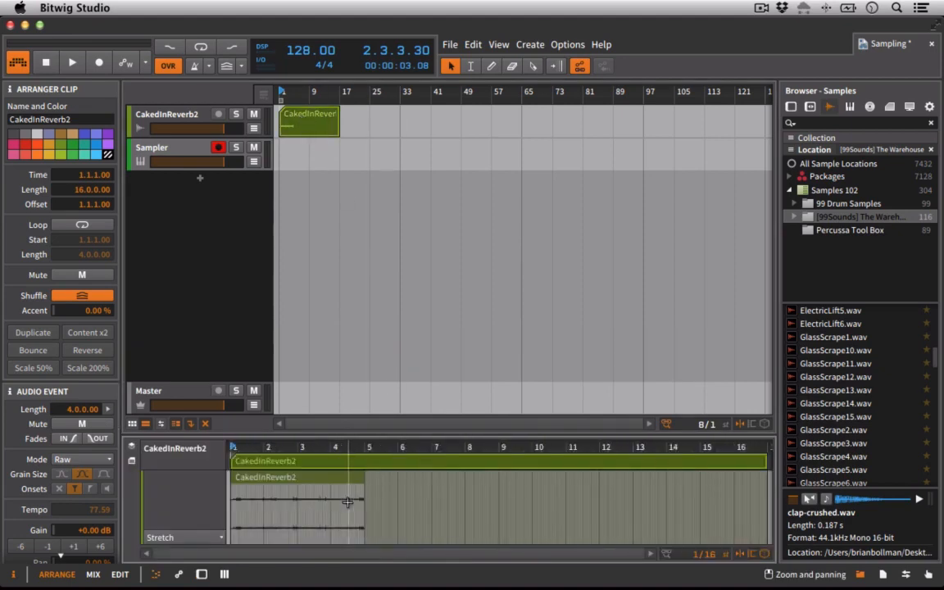
drag(366, 486, 452, 486)
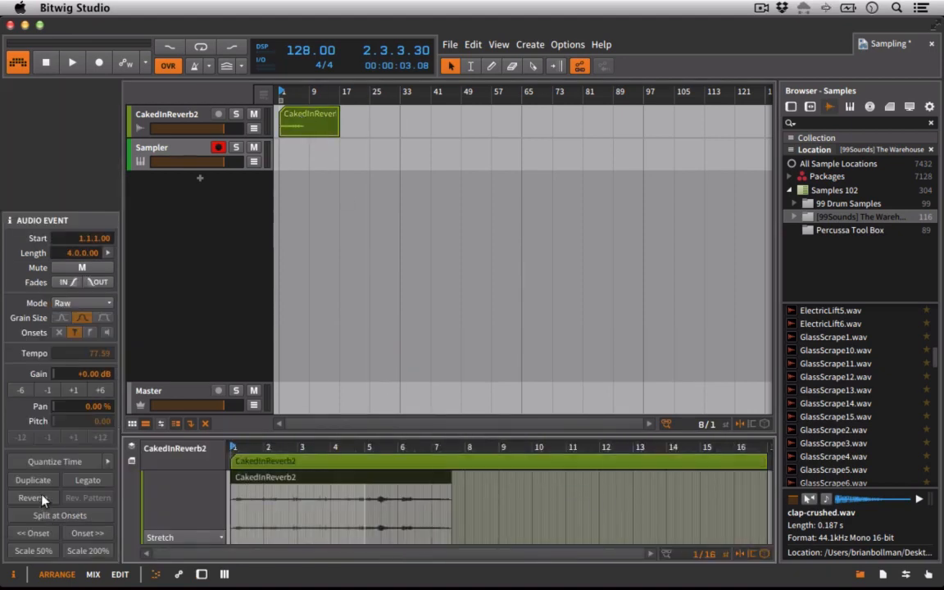
drag(417, 448, 417, 504)
drag(263, 448, 325, 448)
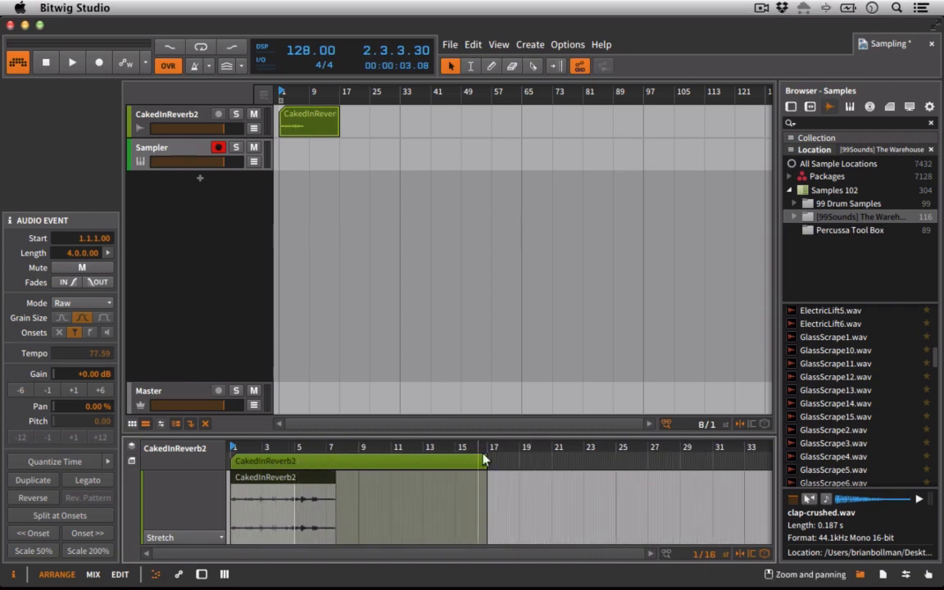
drag(486, 458, 346, 458)
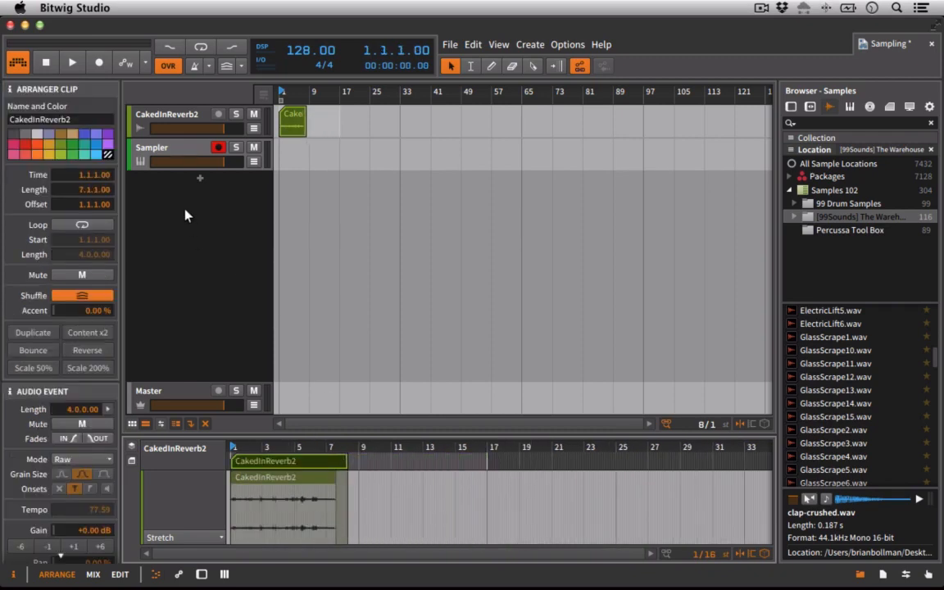
- Show the Sampler on the instrument track and load the CakedInReverb2 arranger clip into it
click(164, 147)
key(d)
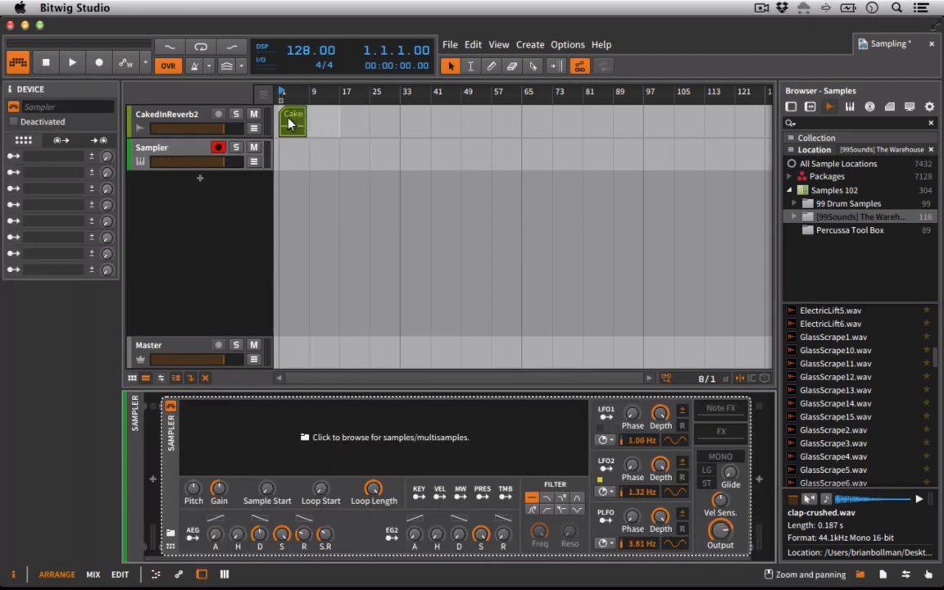
drag(289, 123, 354, 435)
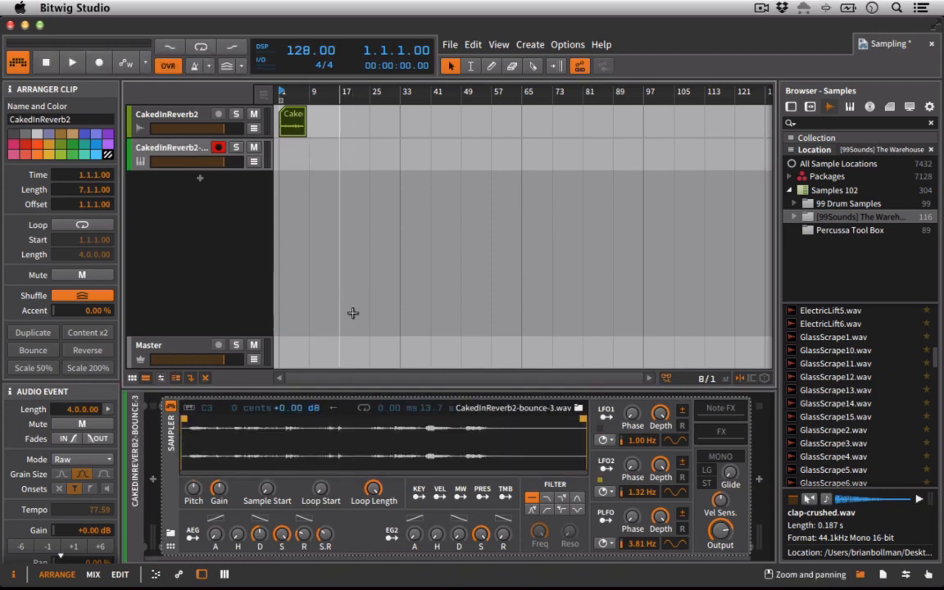
- Hide the browser and trim the Sampler's playback range to the louder section just before the middle to about three-quarters through
click(860, 574)
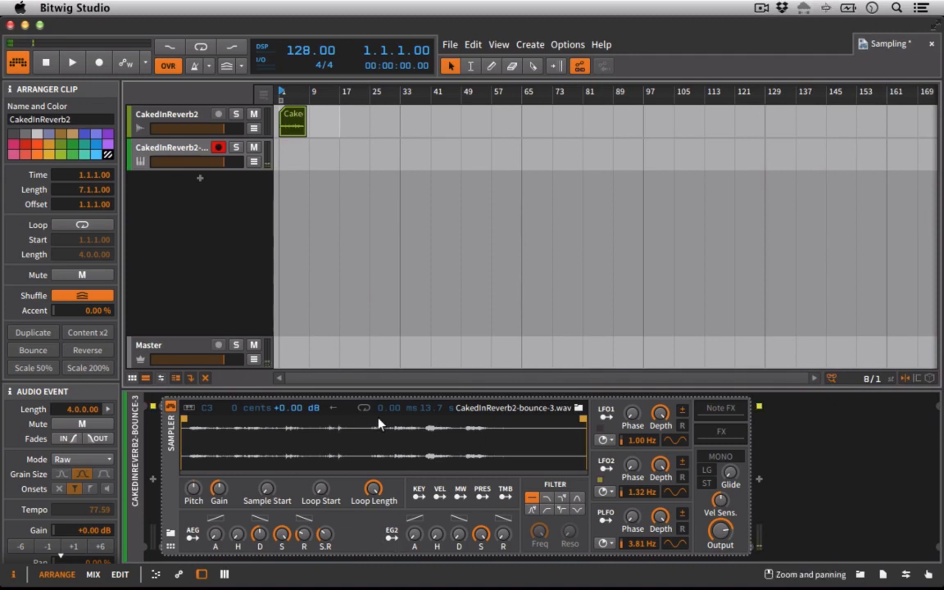
drag(182, 419, 374, 431)
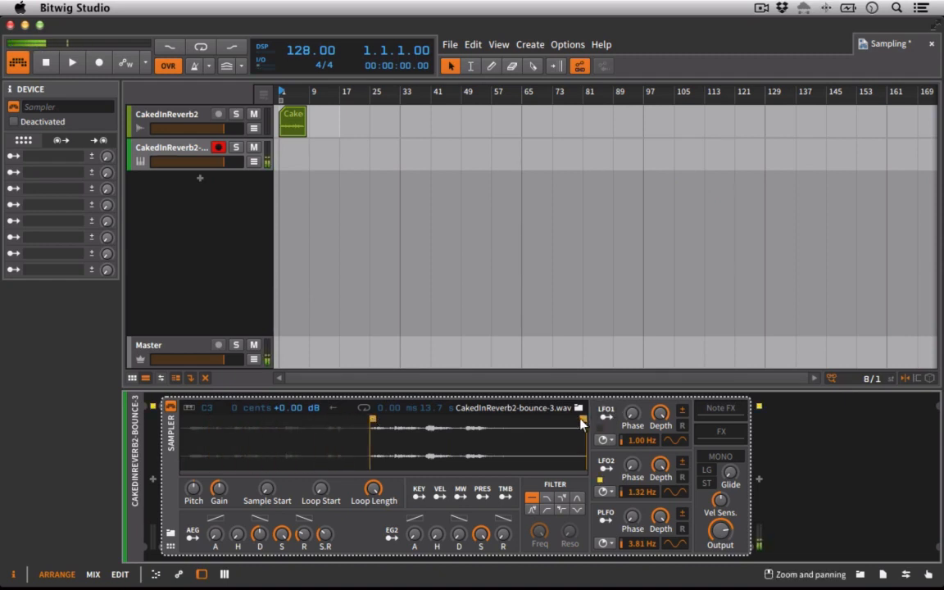
drag(584, 420, 490, 424)
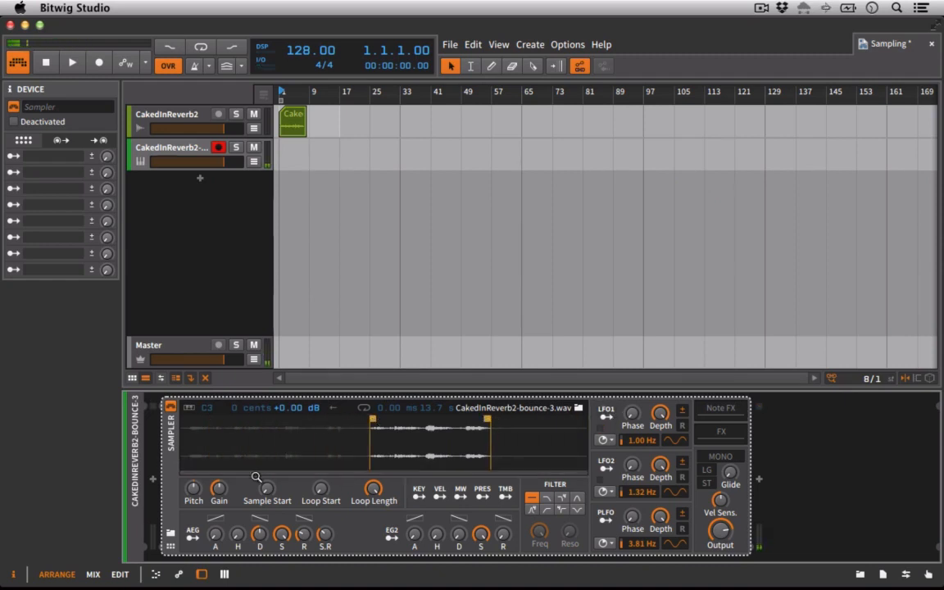
- Raise the Sampler's Loop Start, enable looping and set the loop region from 8.39 s to 9.14 s
mouse_move(321, 489)
mouse_down()
mouse_move(320, 464)
mouse_move(317, 501)
mouse_up()
click(364, 410)
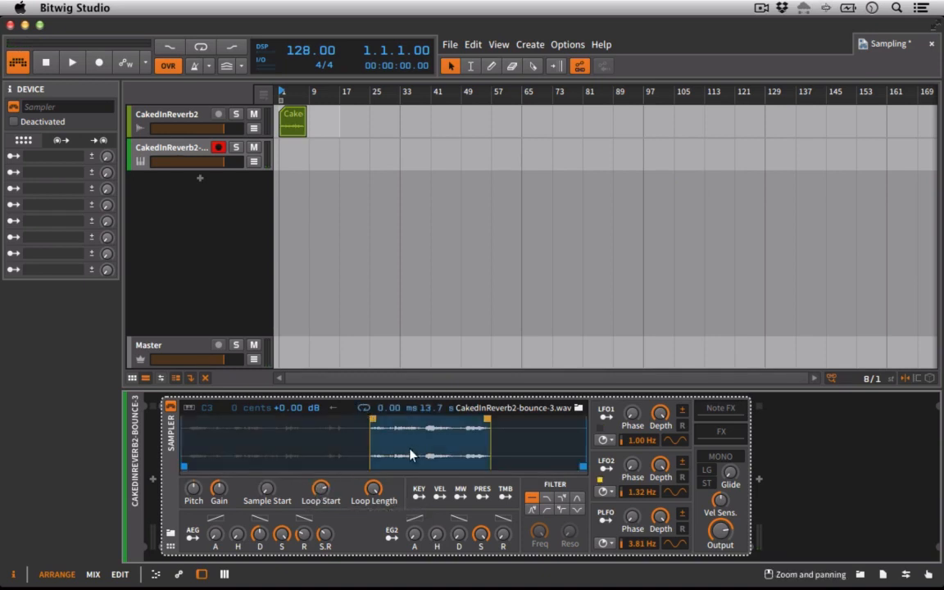
mouse_move(370, 466)
mouse_down()
mouse_move(436, 474)
mouse_move(469, 466)
mouse_move(451, 467)
mouse_up()
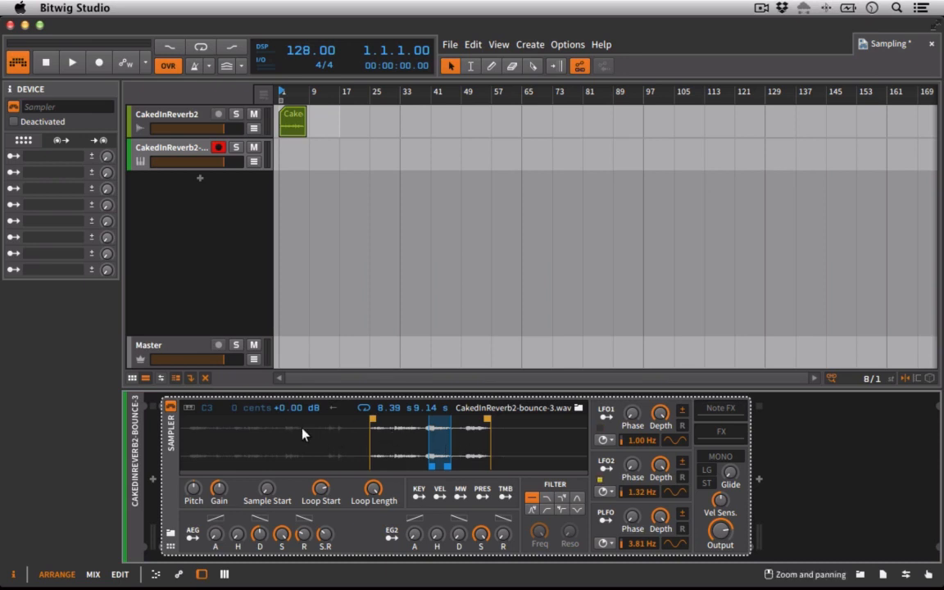
- Turn on keyboard pitch tracking for the sample in the Sampler
click(189, 409)
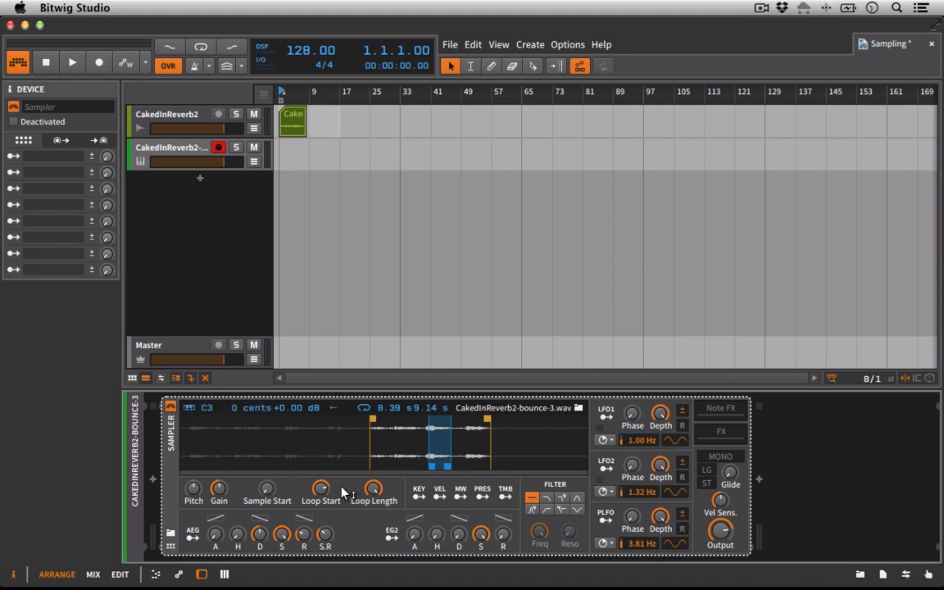
mouse_move(344, 490)
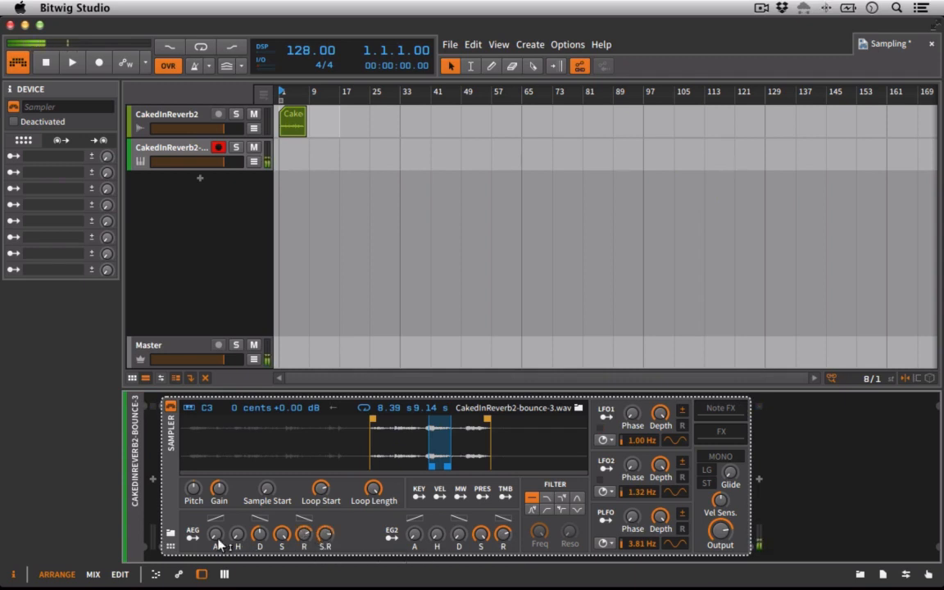
- Open the CakedInReverb2 clip for detail editing, delete the Sampler instrument track and briefly audition the remaining audio
mouse_move(217, 551)
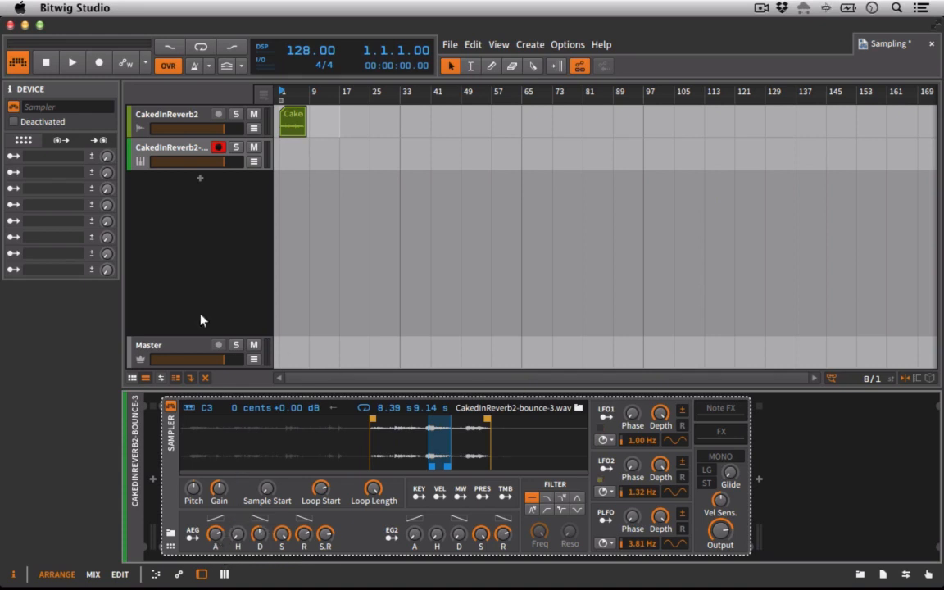
double_click(292, 128)
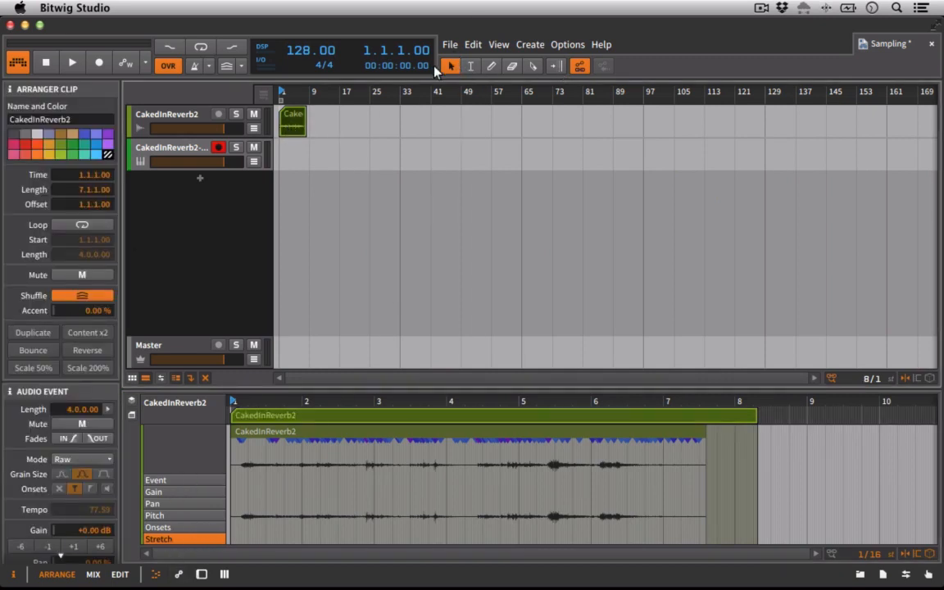
click(176, 155)
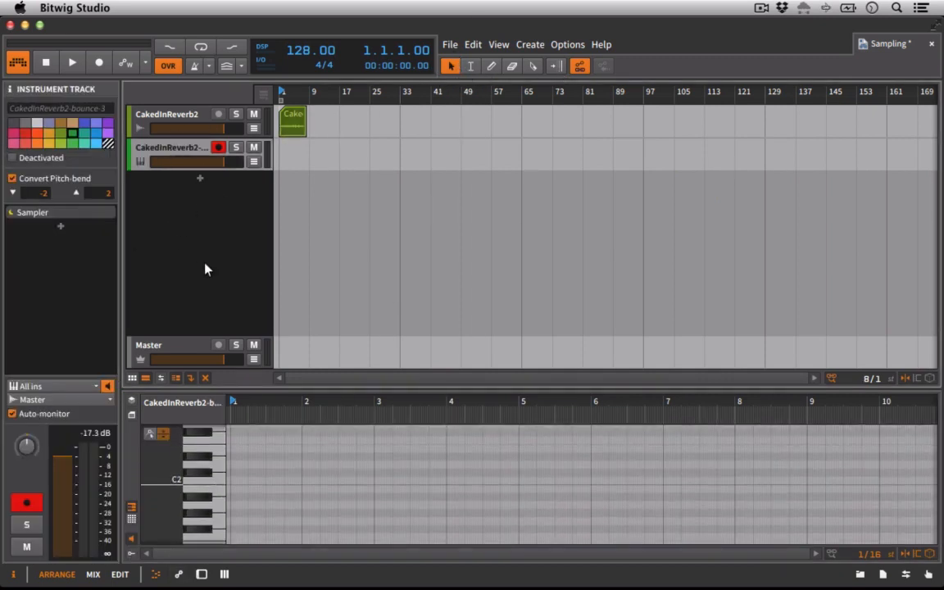
key(Delete)
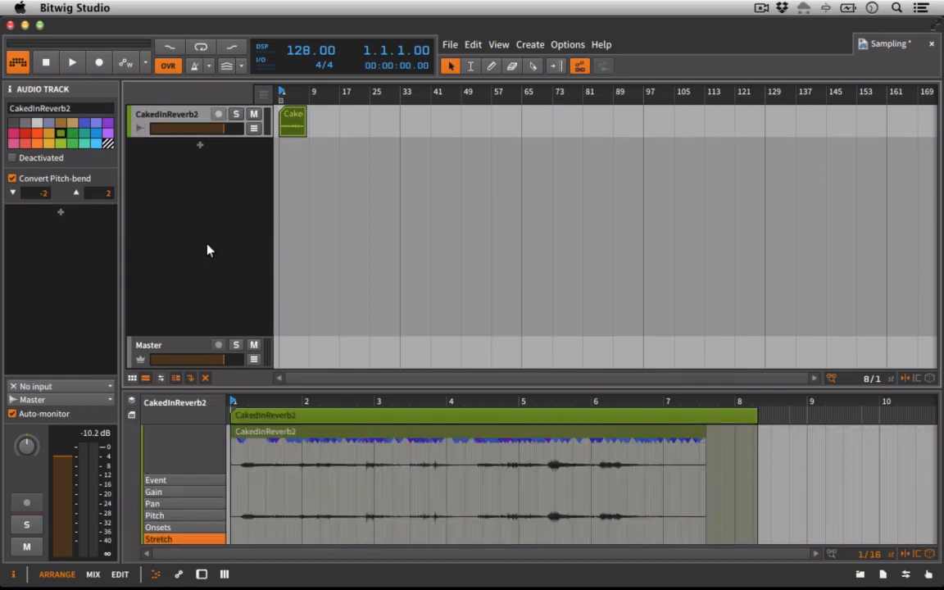
key(space)
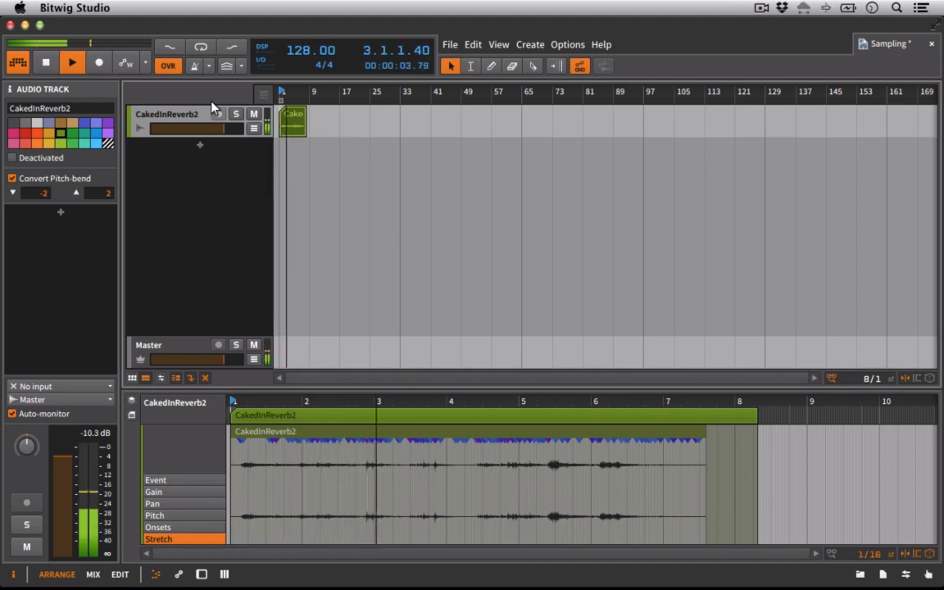
key(space)
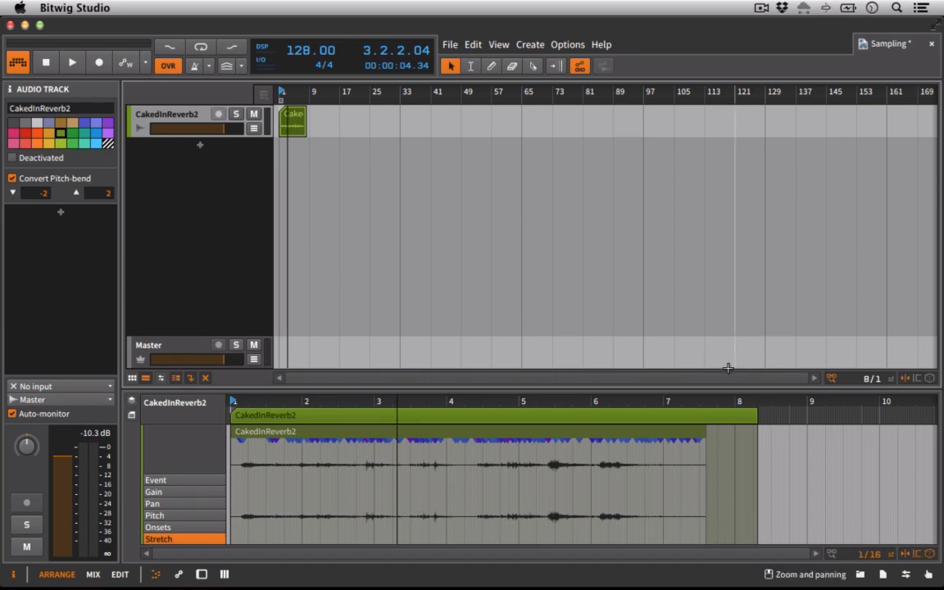
- Switch the CakedInReverb2 clip's playback mode to Repitch and raise its tempo to 213.59
click(293, 123)
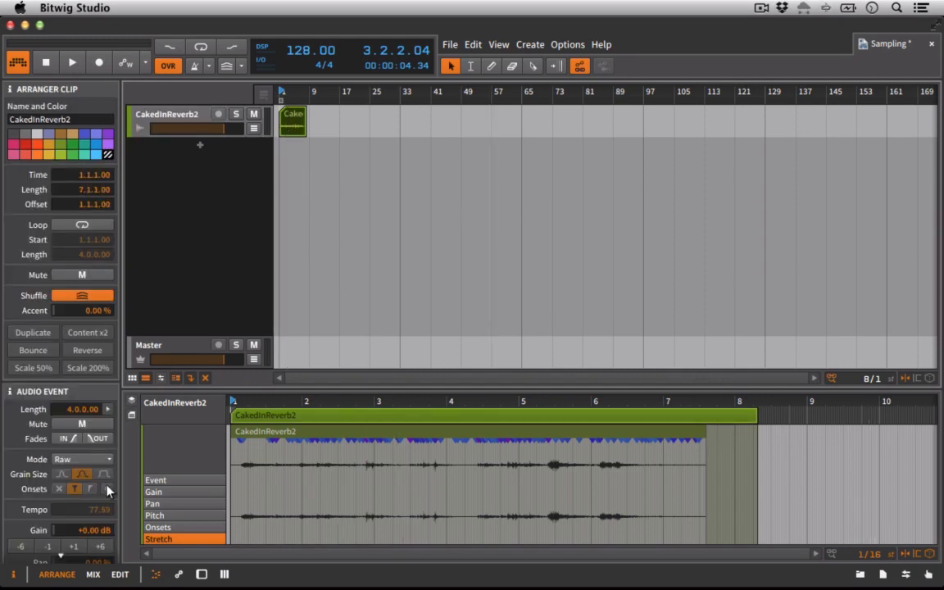
click(93, 460)
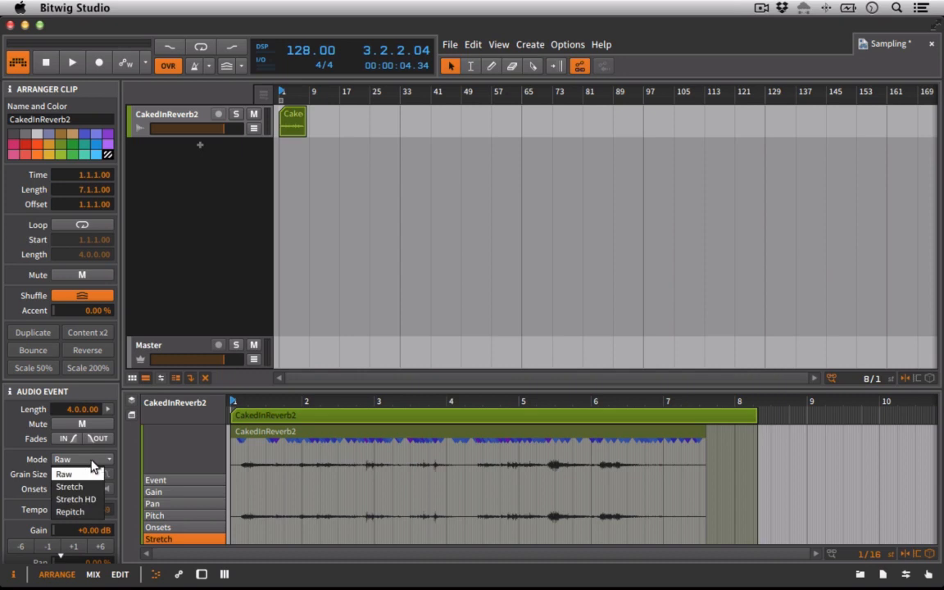
click(92, 510)
drag(98, 521, 98, 463)
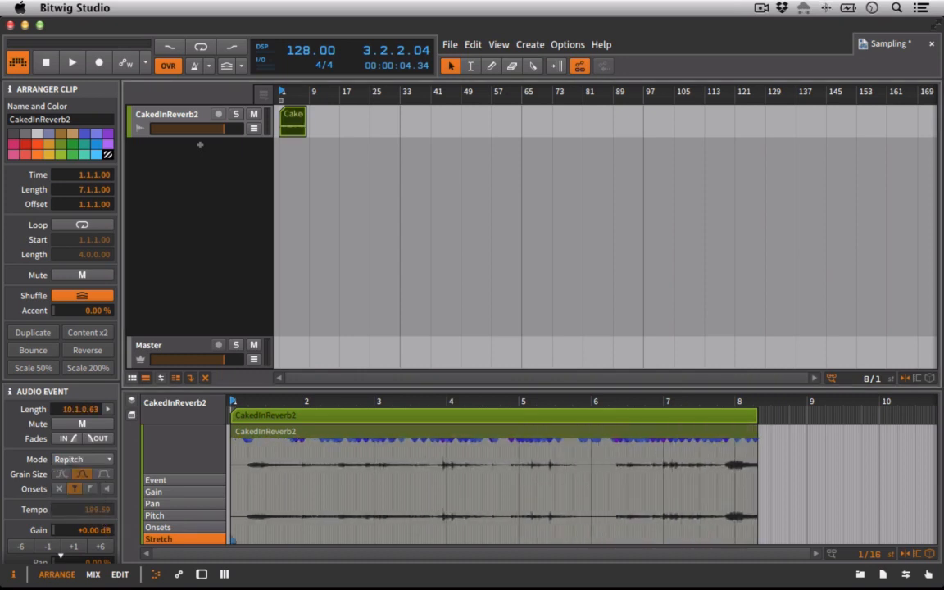
- Audition the repitched CakedInReverb2 clip from several points, including bar 4 and just after bar 1
key(space)
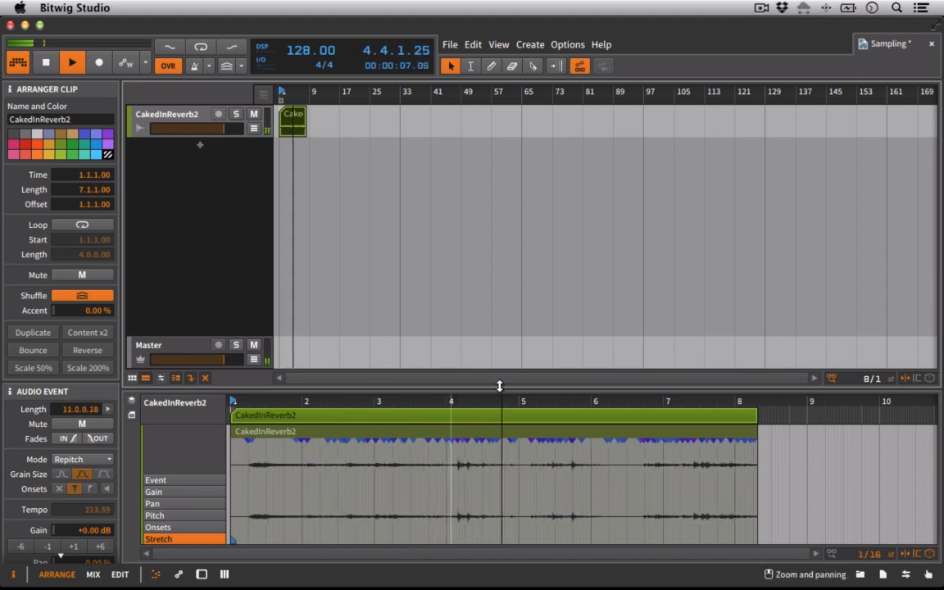
click(453, 404)
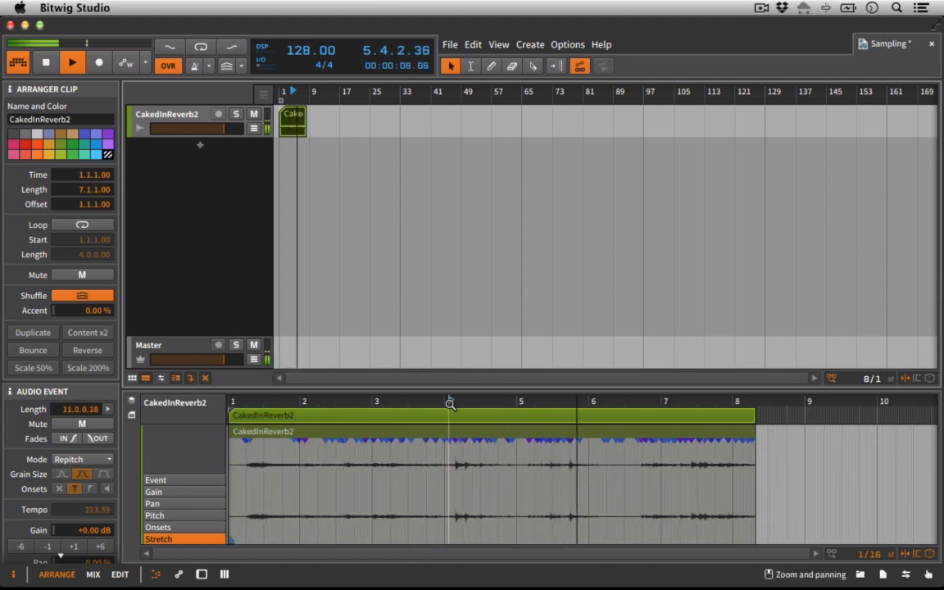
key(space)
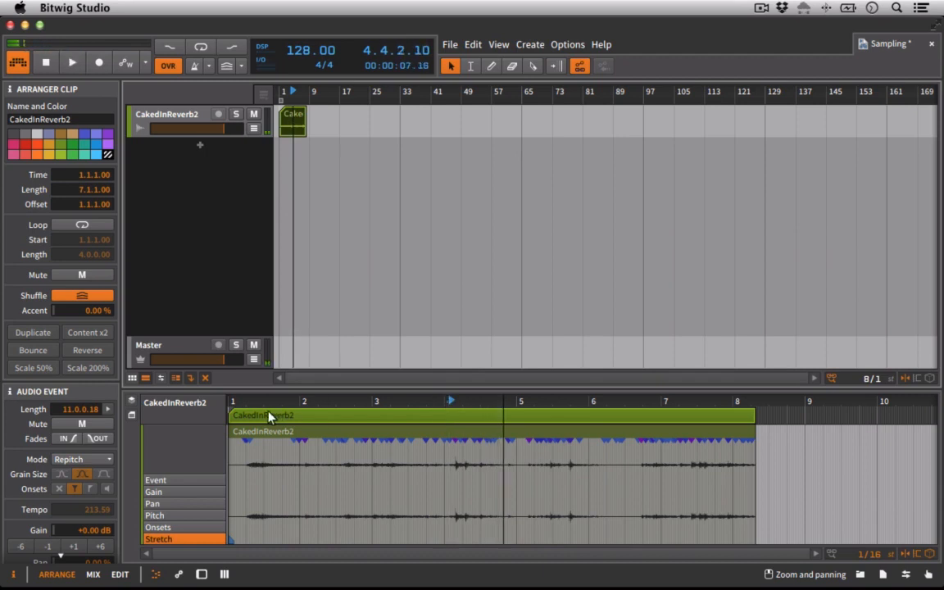
click(247, 402)
key(space)
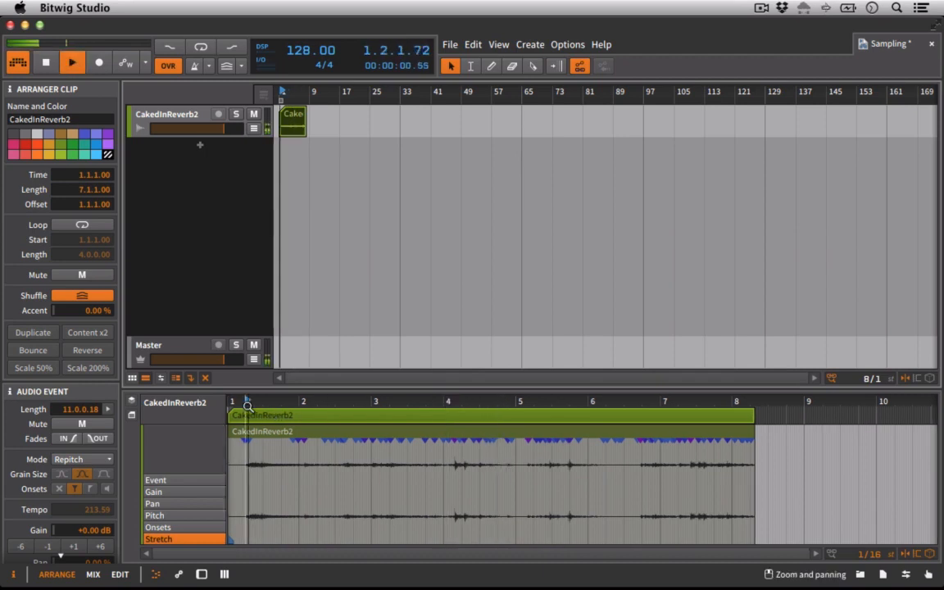
key(space)
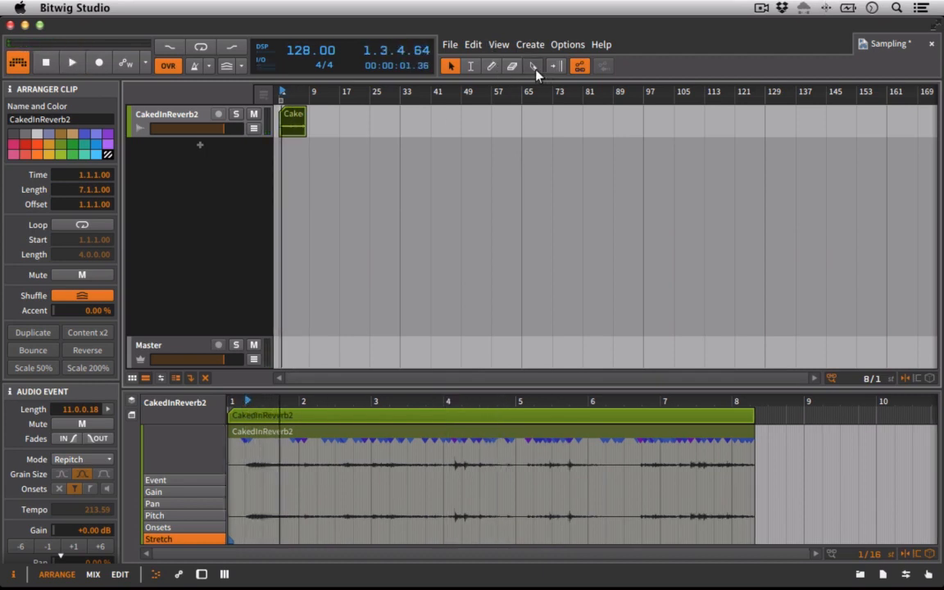
- Split the CakedInReverb2 clip with the Knife tool at 1.2.1 and 2.3.2, and return to the Pointer tool
click(533, 67)
drag(249, 420, 341, 422)
click(341, 420)
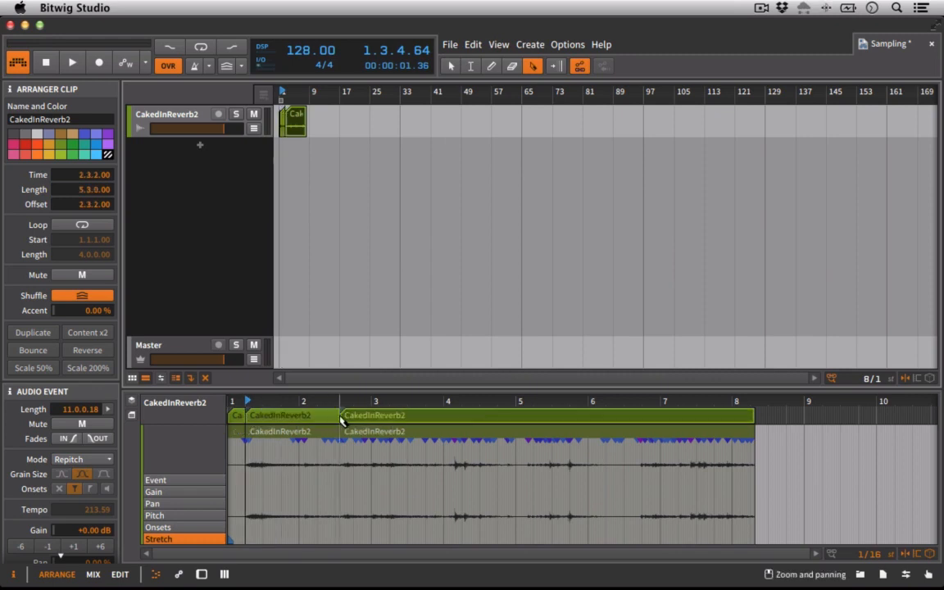
key(1)
right_click(276, 418)
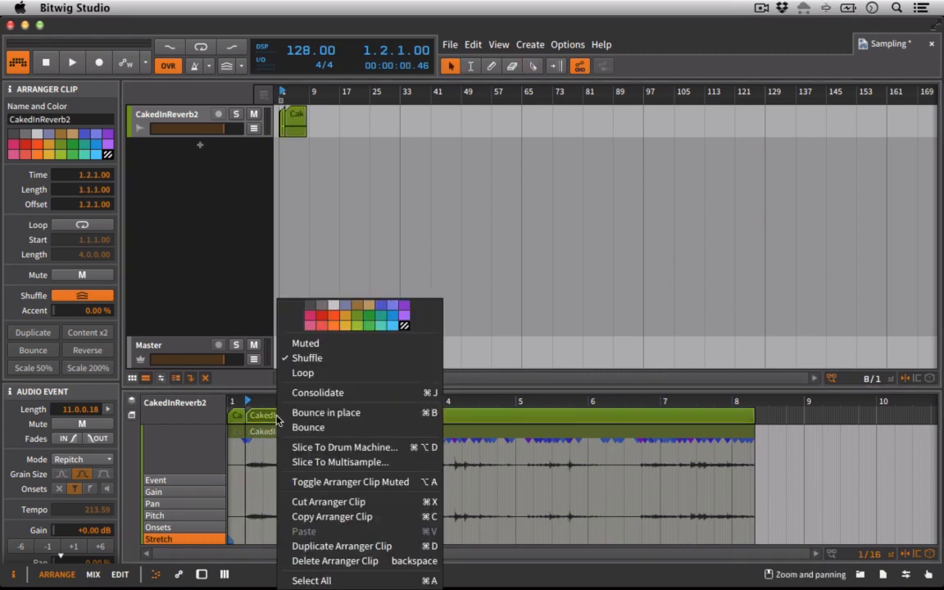
click(297, 390)
click(297, 428)
right_click(297, 428)
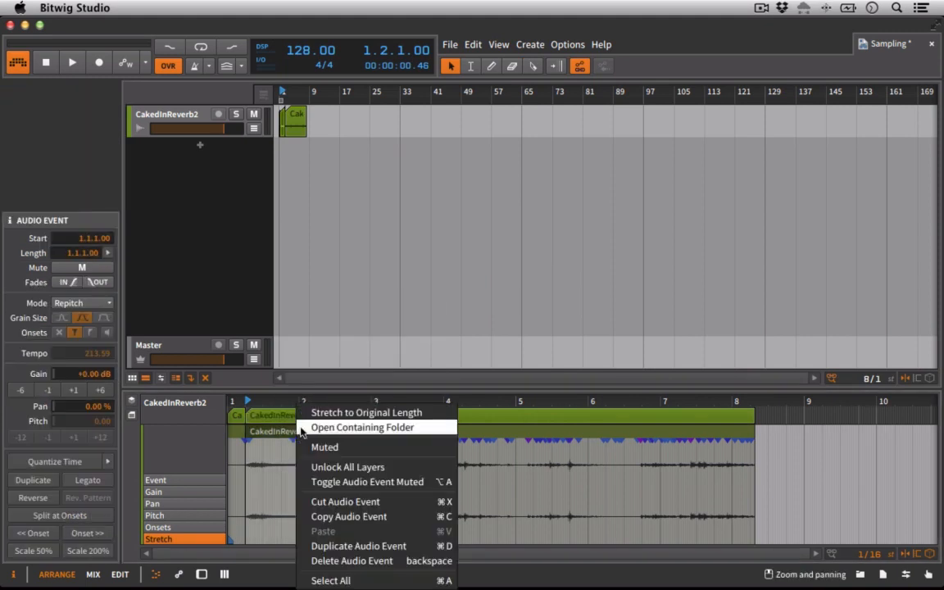
click(259, 434)
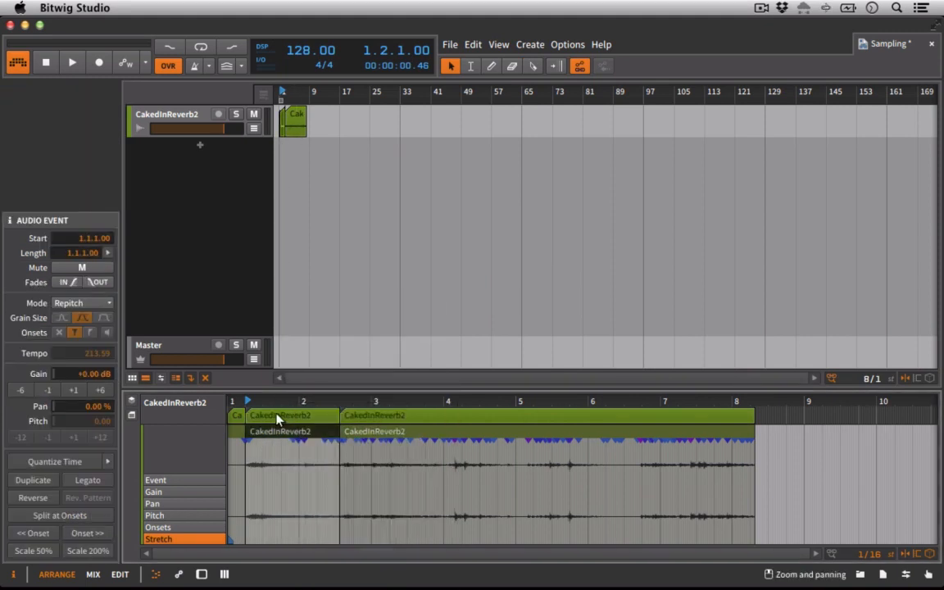
- Move the middle slice onto a new audio track at bar 33 and show the files used in the project
drag(276, 418, 401, 164)
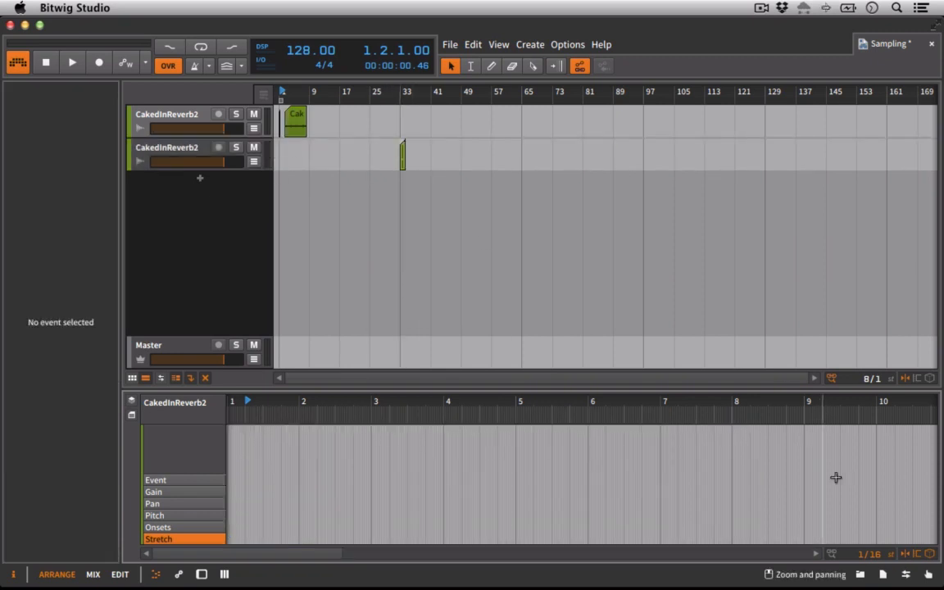
drag(401, 92, 376, 93)
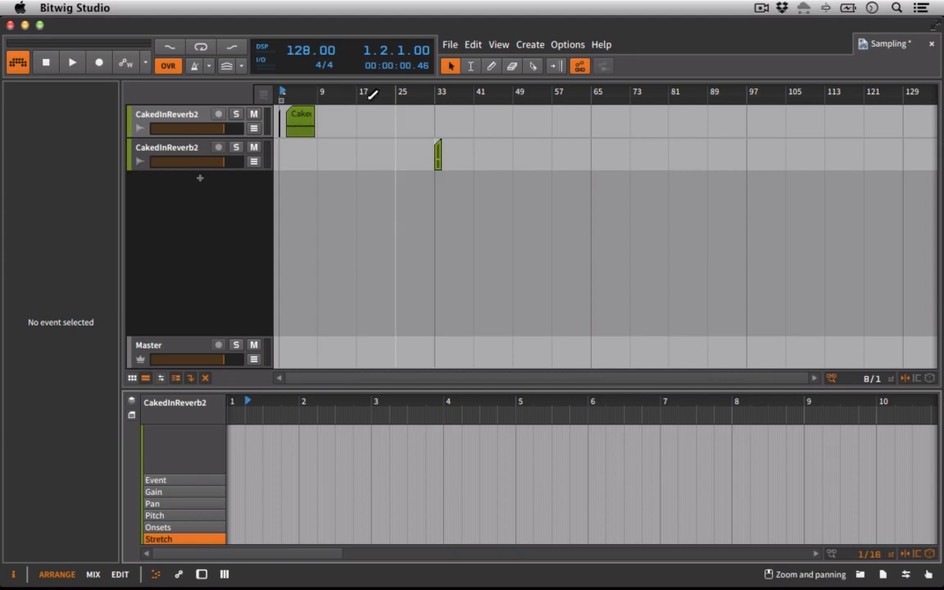
click(185, 115)
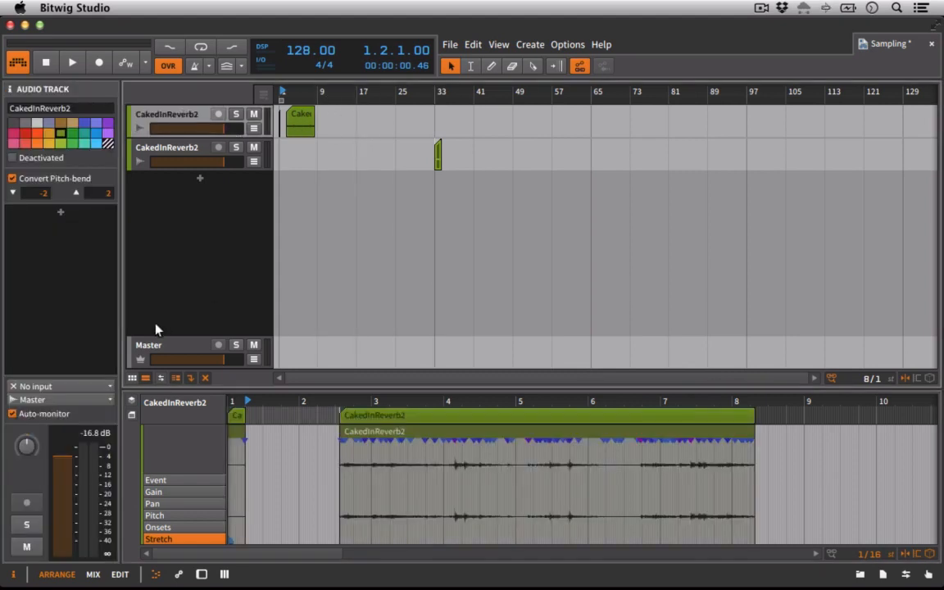
click(884, 576)
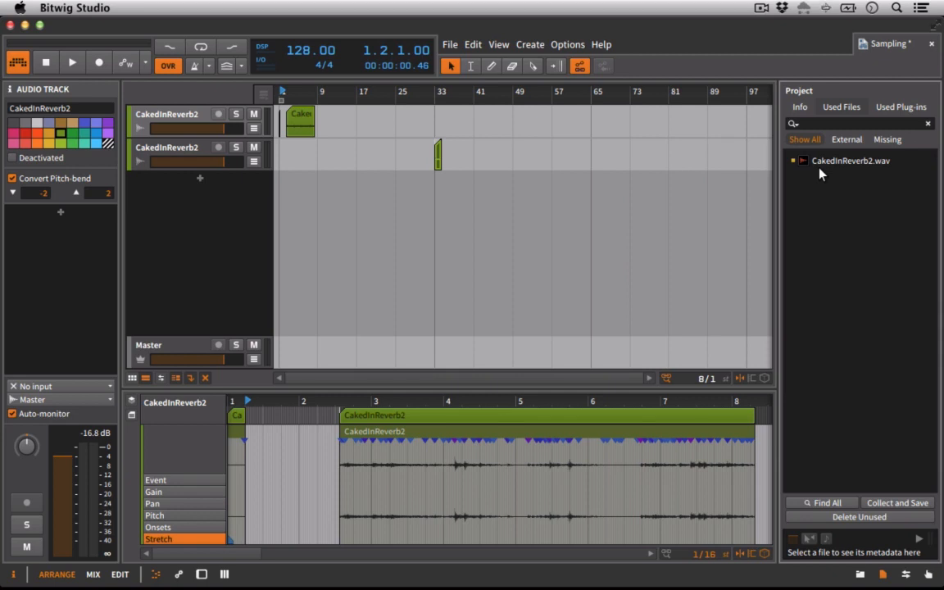
- Copy the first track's long slice onto a new third track at about bar 12 and color the copy teal
click(308, 129)
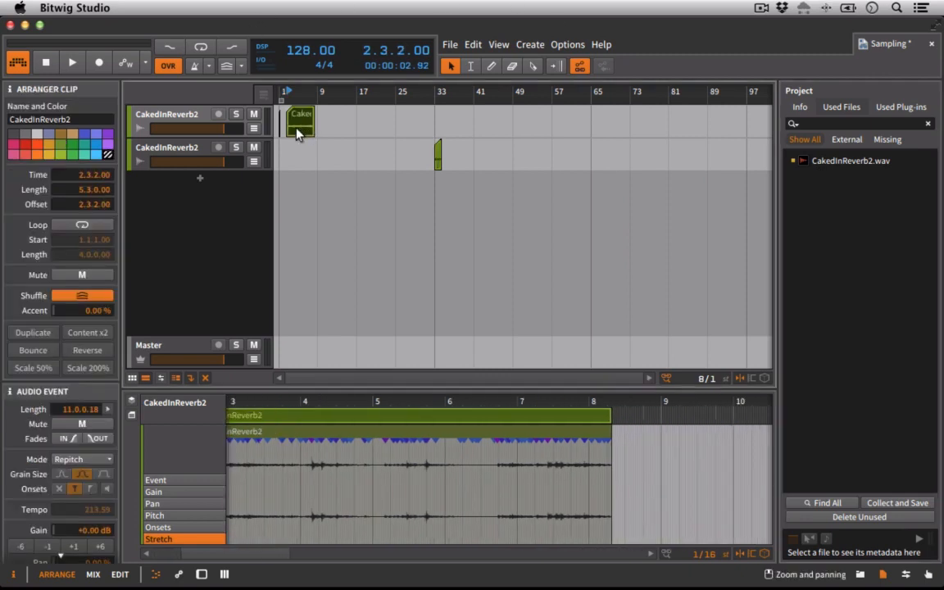
drag(302, 126, 351, 197)
click(86, 155)
double_click(358, 192)
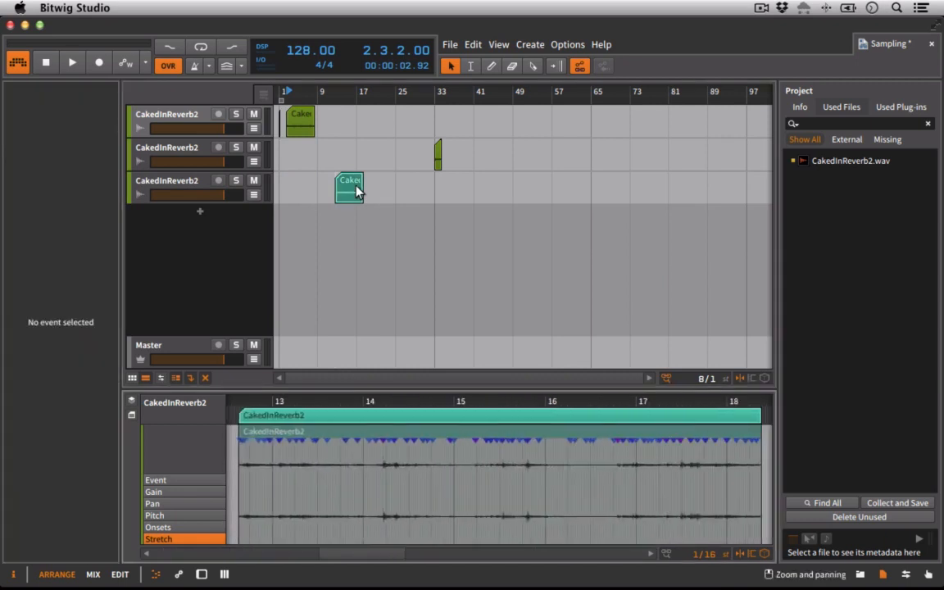
- Set the teal clip's playback mode to Stretch HD and lower its tempo to 147.59
click(104, 459)
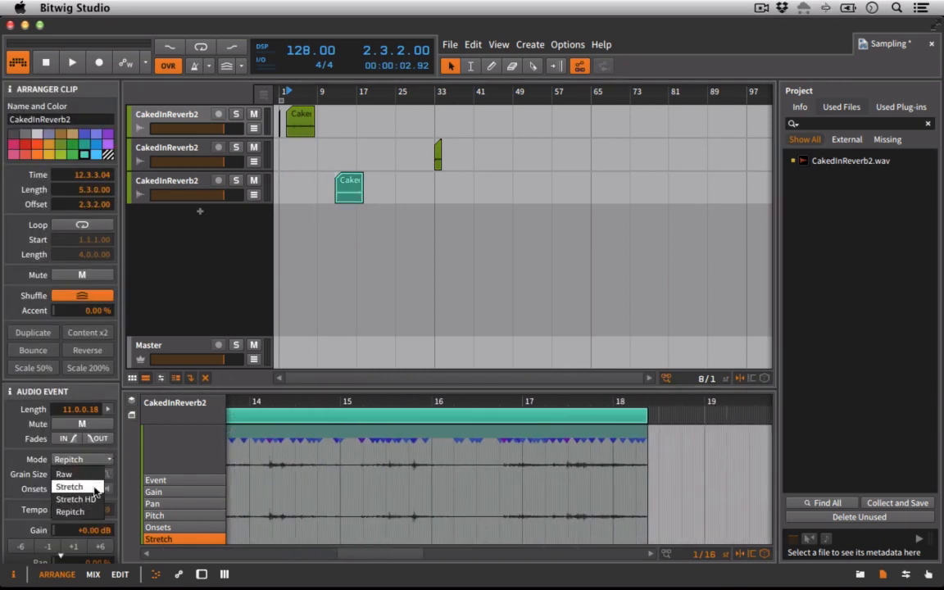
click(75, 499)
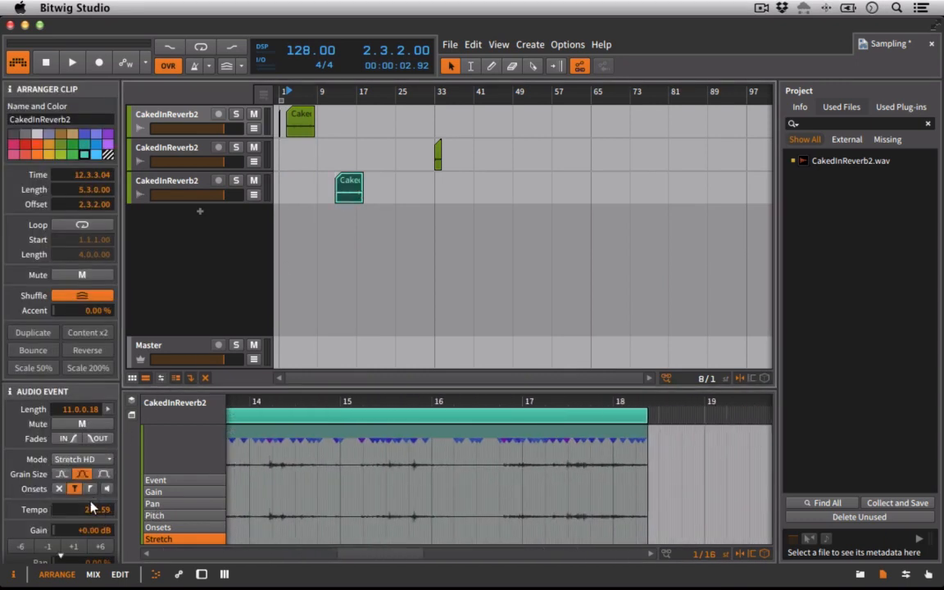
drag(95, 509, 94, 562)
- Raise the teal clip's audio event pitch to 6.00 semitones
scroll(98, 487, down, 4)
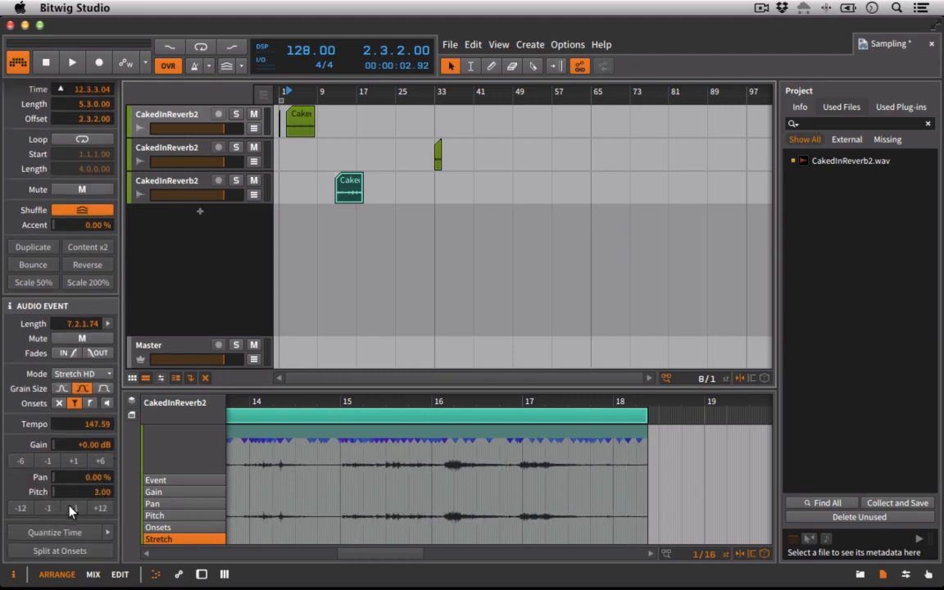
click(72, 508)
click(72, 508)
click(72, 508)
- Draw a falling pitch curve on the teal clip from just after bar 14 to just after bar 16 and audition it
click(164, 515)
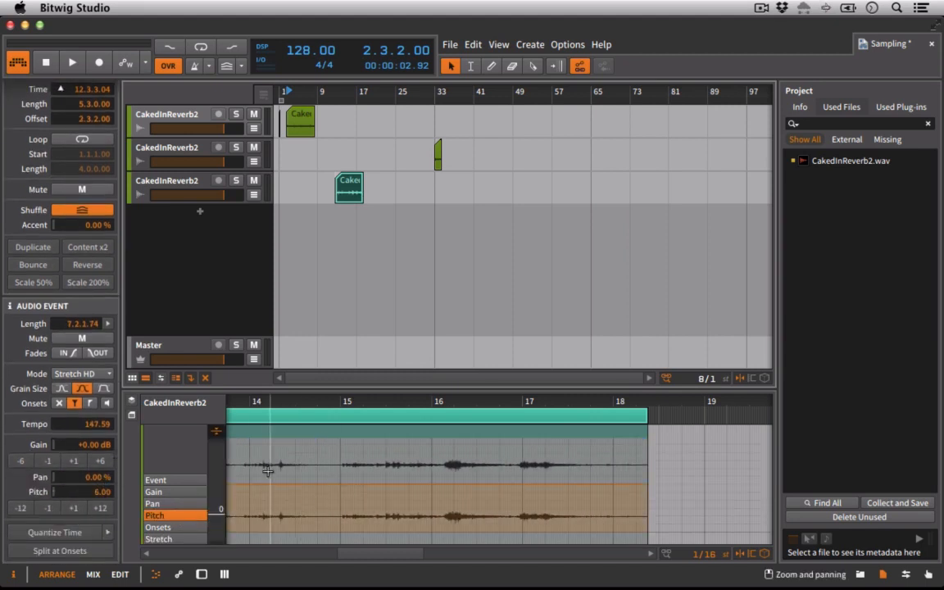
drag(392, 490, 449, 531)
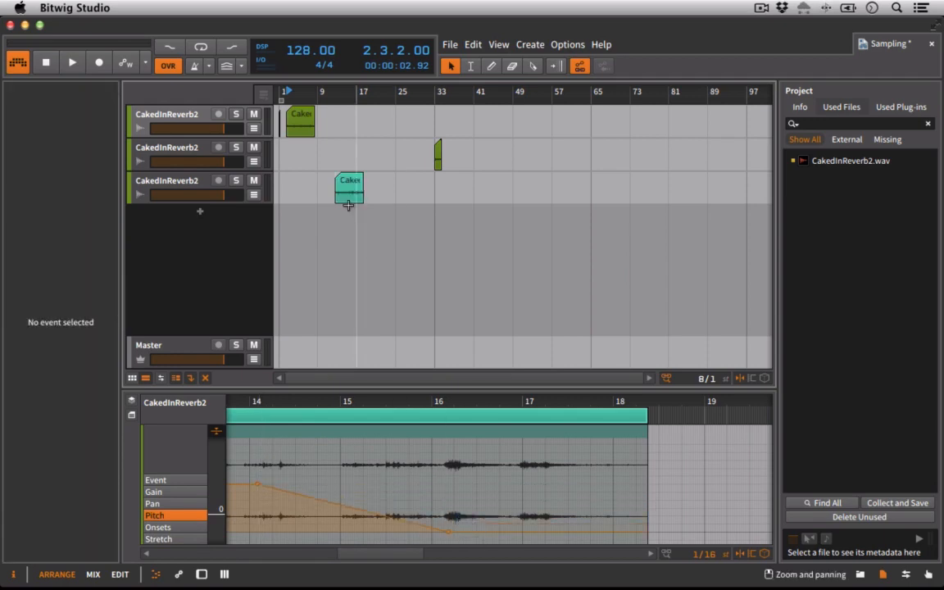
click(341, 93)
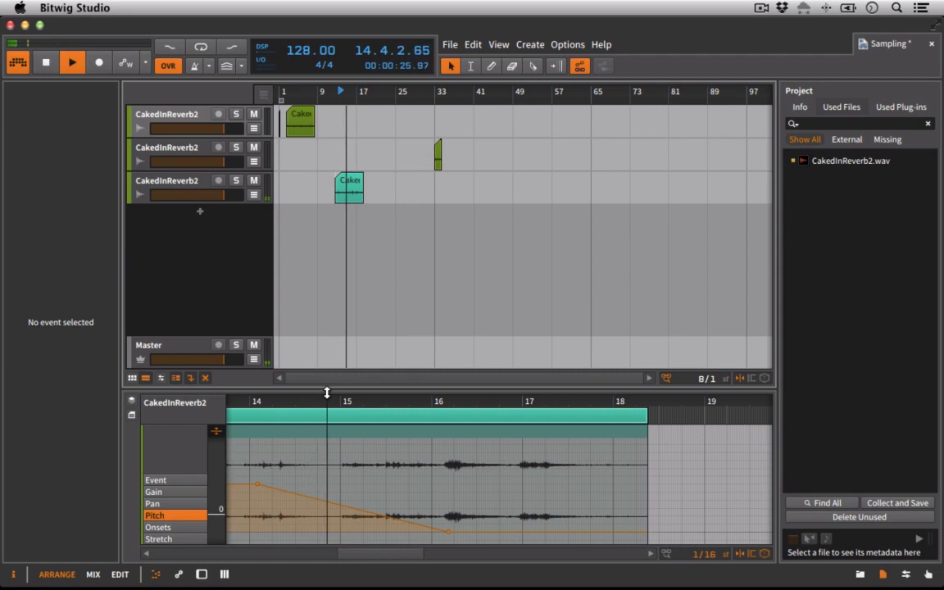
key(space)
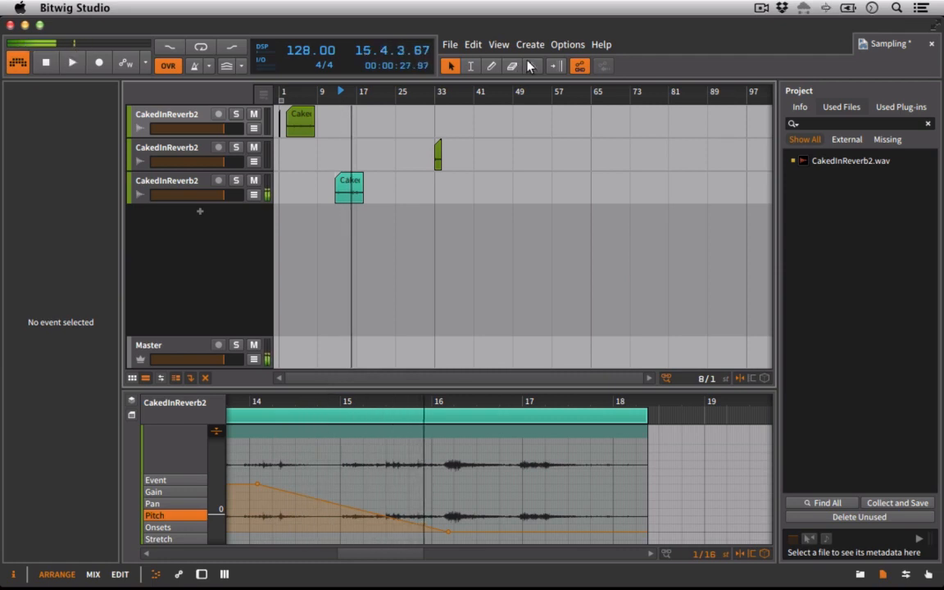
- Split the end of the teal clip with the Knife tool at four points, from just before bar 17 to 17.4.2
click(534, 67)
click(516, 417)
click(540, 417)
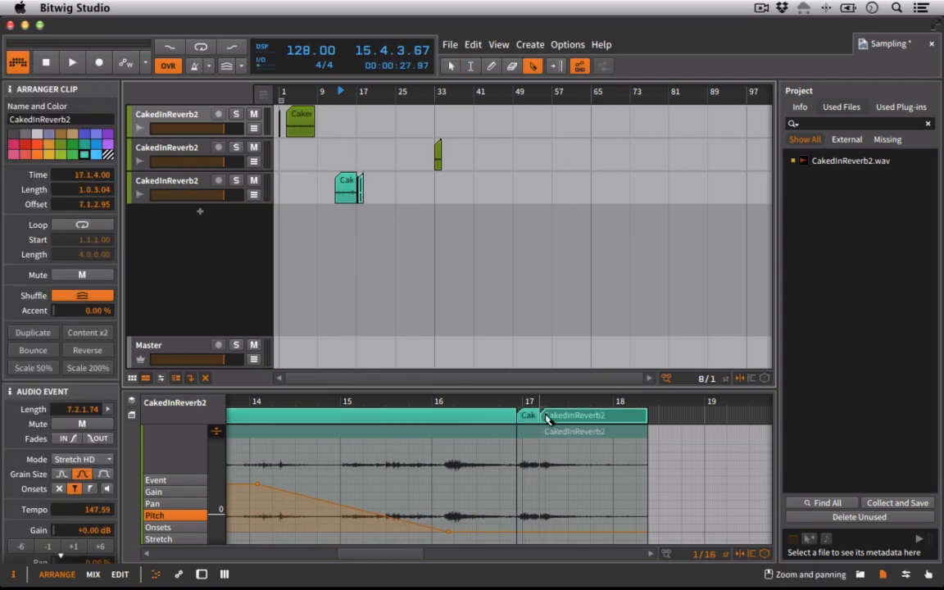
click(568, 417)
click(596, 417)
- Delete the short teal slice starting at 17.1.4 and switch back to the Knife tool
click(550, 416)
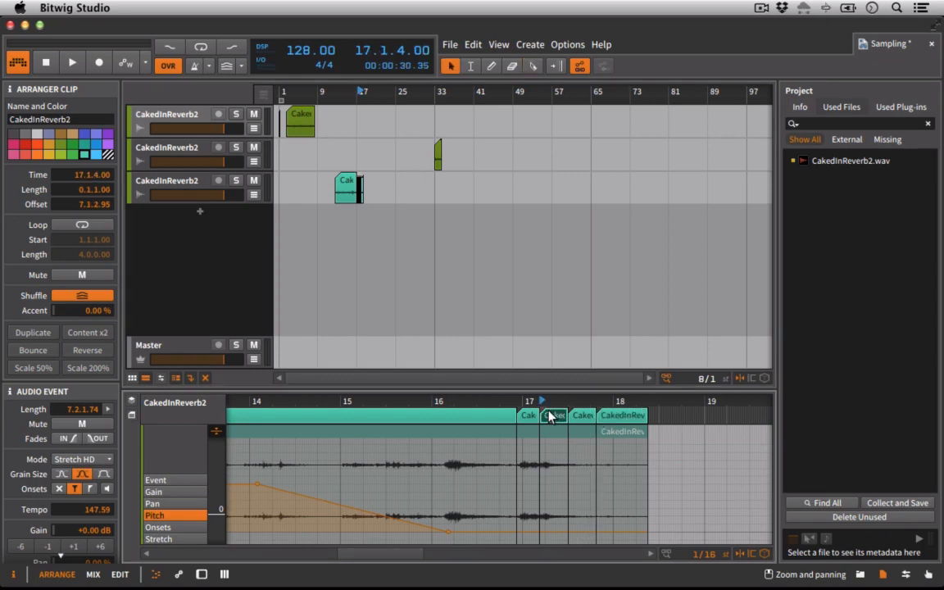
key(Delete)
click(627, 417)
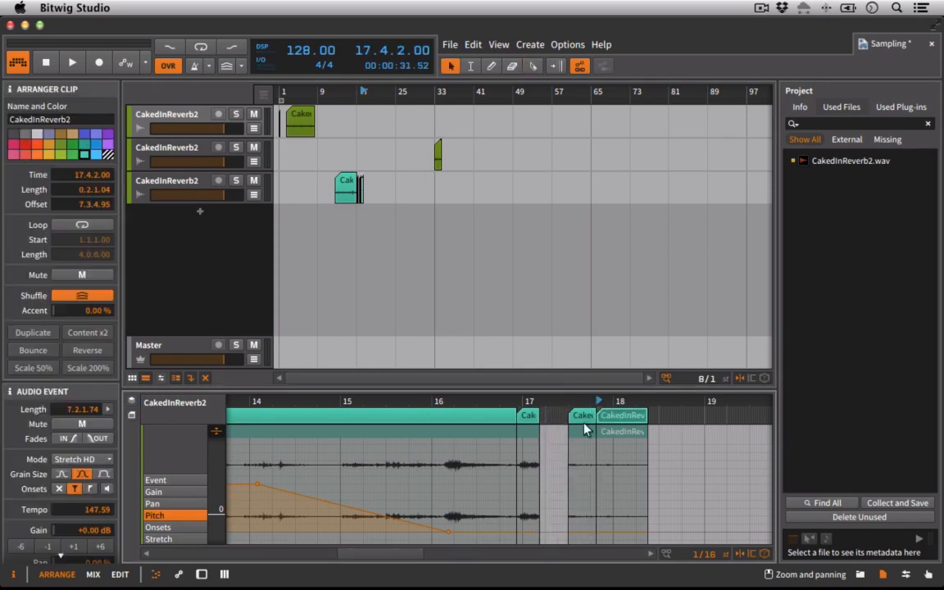
click(531, 66)
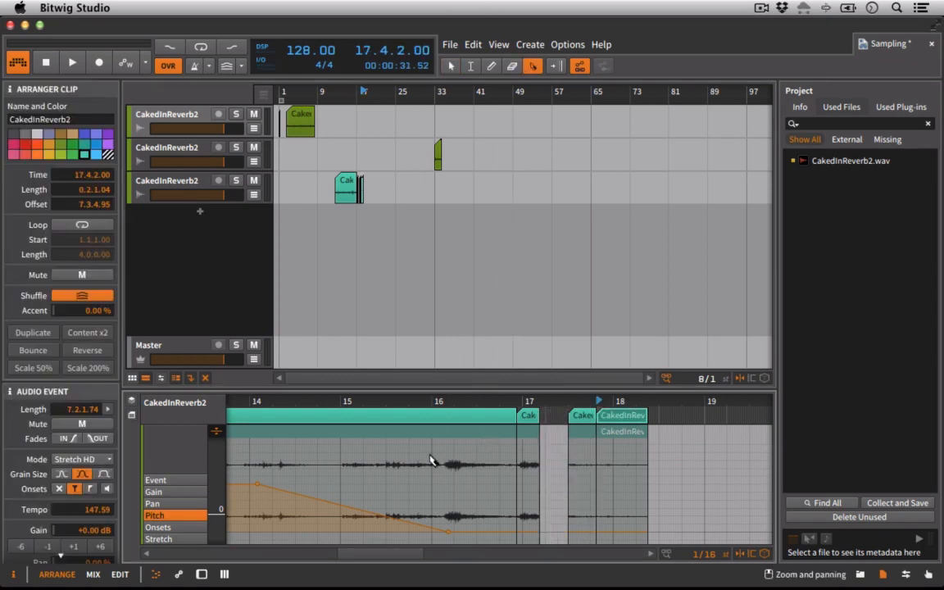
- Split the long teal slice at 15.3.2, delete the short piece up to just before bar 16, and audition the gap
click(391, 418)
key(Delete)
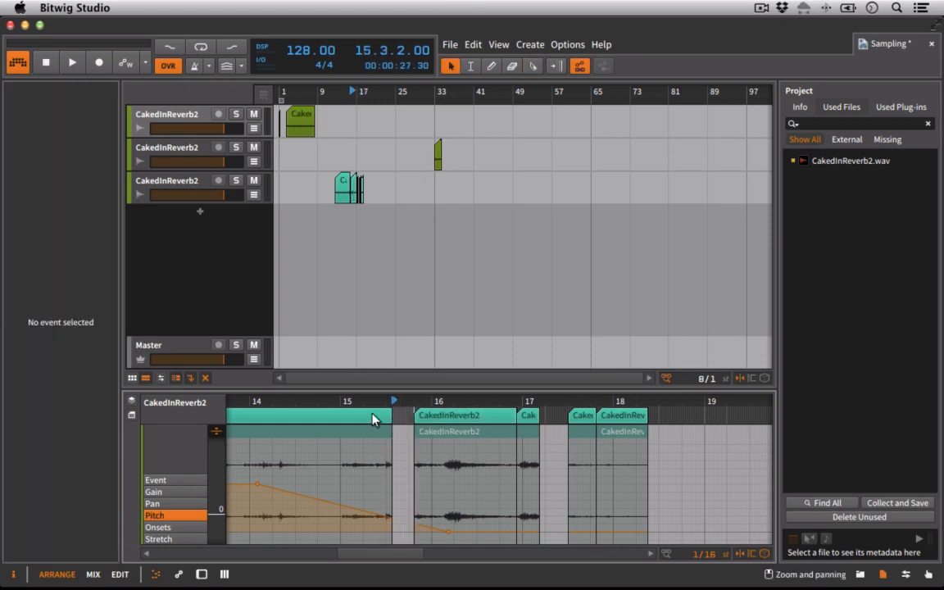
key(space)
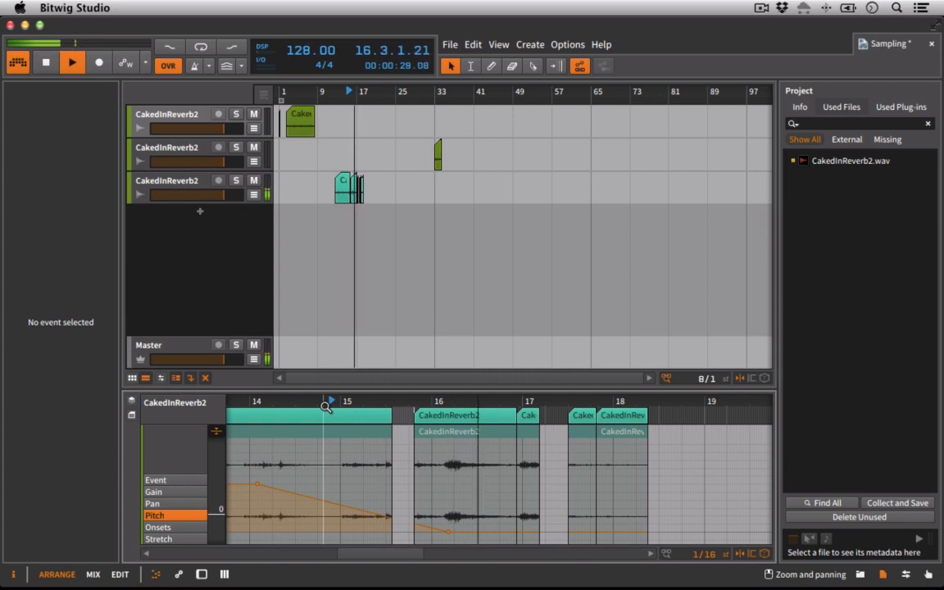
key(space)
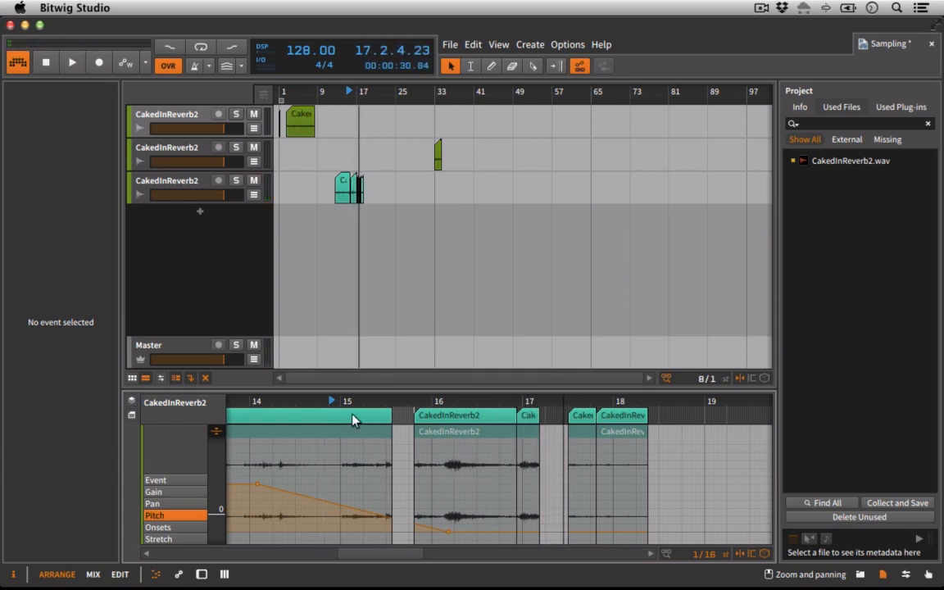
- Move the short teal slice at bar 17 to 19.1.1 and place the play start marker at its beginning
drag(525, 420, 699, 416)
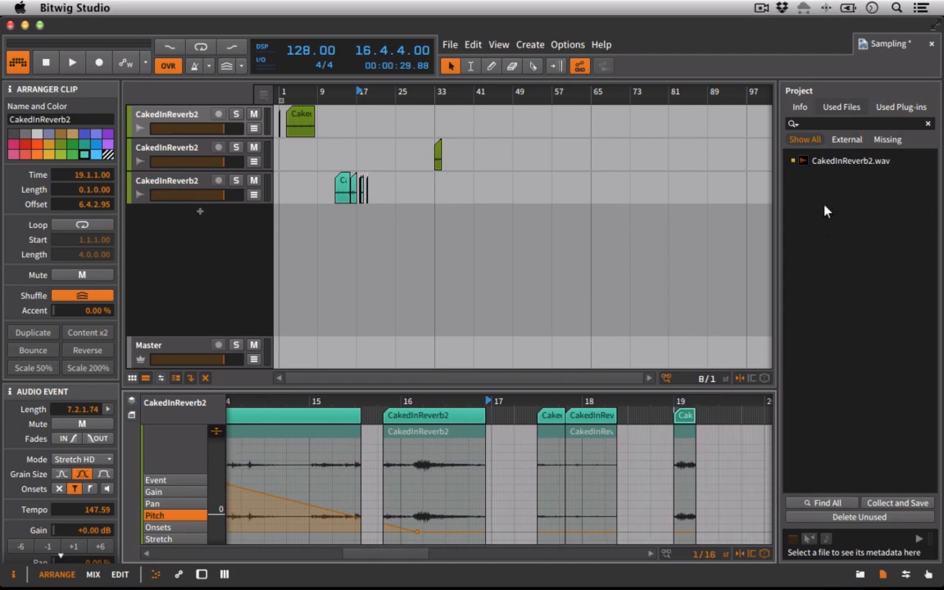
mouse_move(862, 163)
drag(683, 401, 513, 460)
drag(492, 413, 394, 399)
click(485, 415)
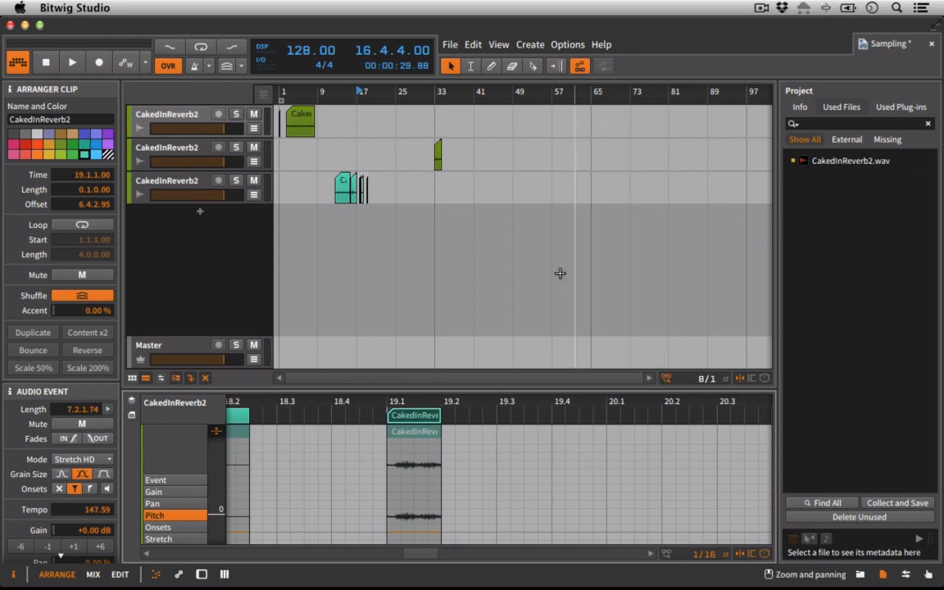
click(388, 402)
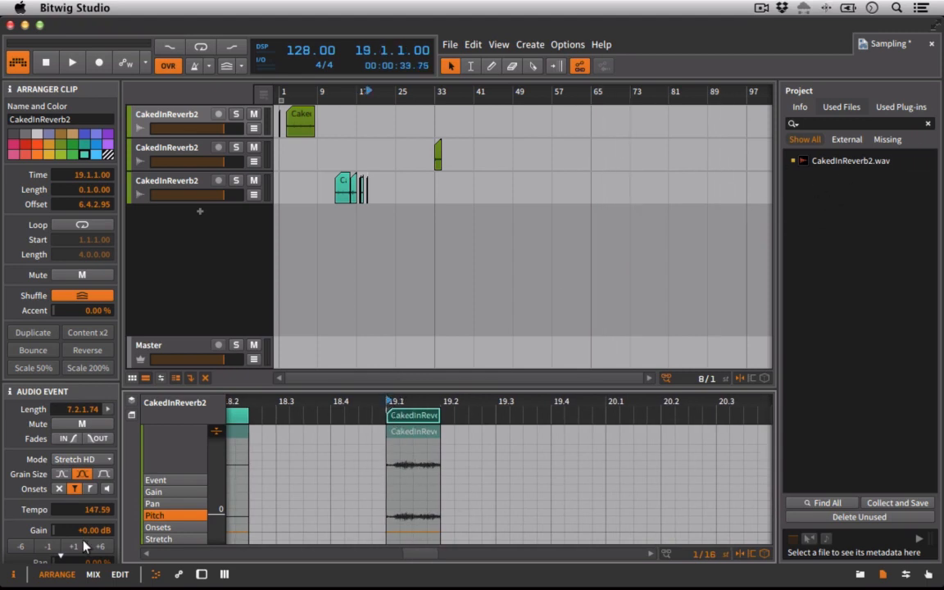
- Show the Stretch expression for the slice and enlarge the detail editor
click(172, 539)
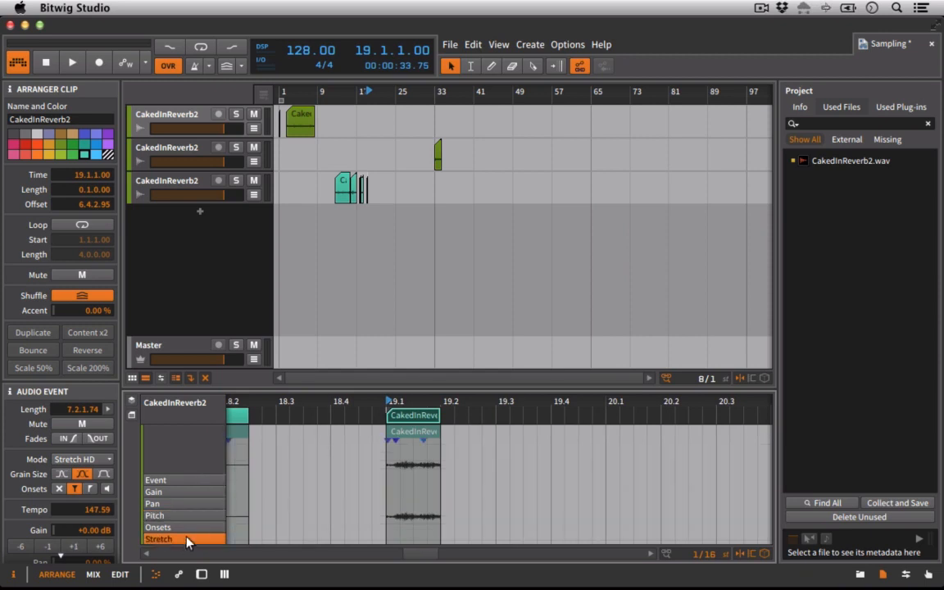
drag(400, 415, 377, 434)
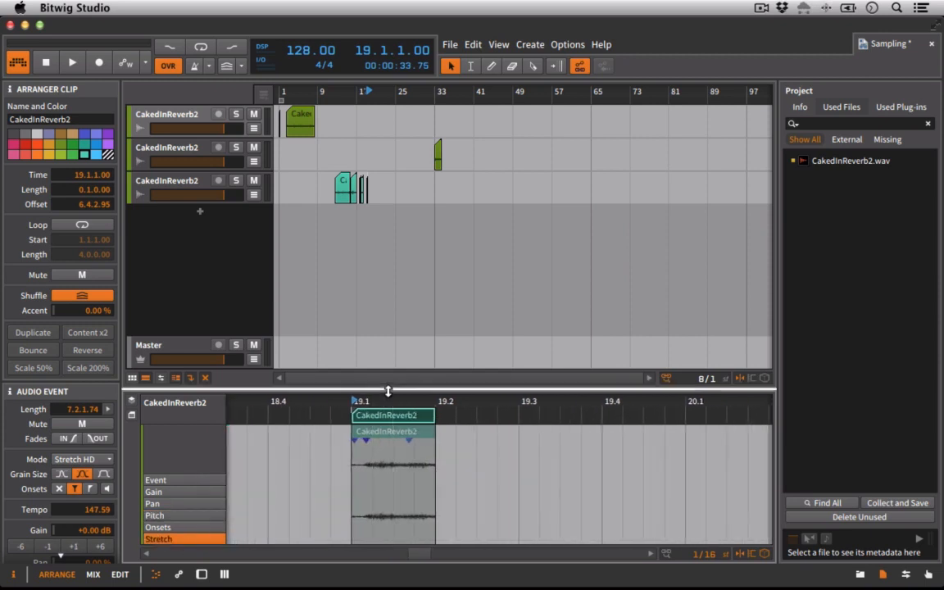
drag(388, 391, 393, 272)
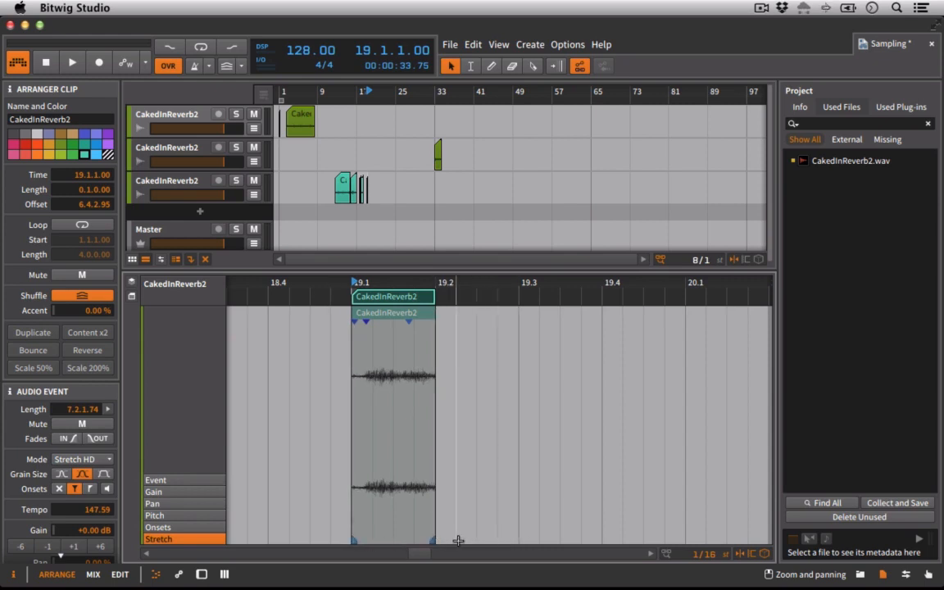
- Consolidate the slice so its audio event matches the clip's length, and extend the clip to one full bar ending at 20.1
drag(436, 541, 483, 541)
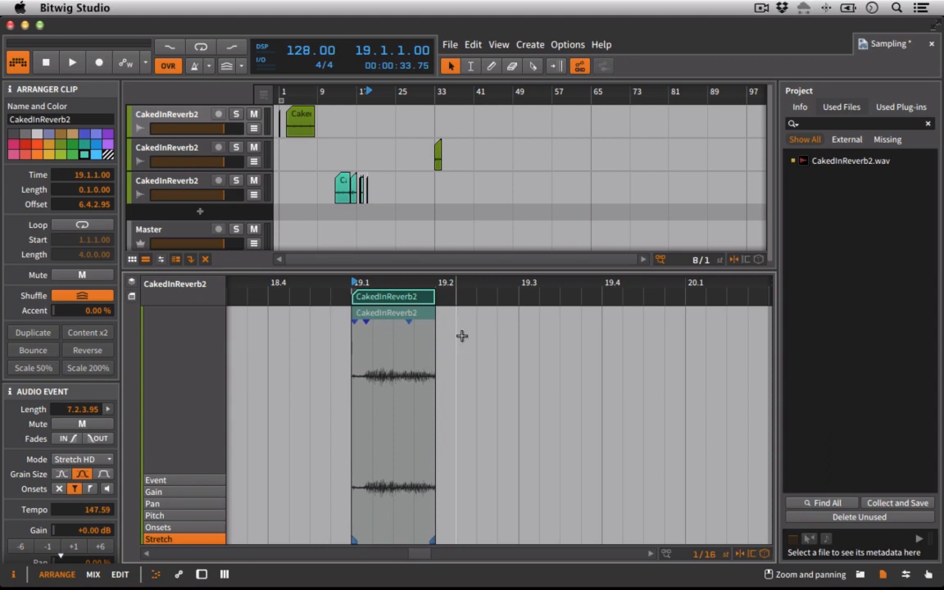
right_click(424, 302)
click(459, 390)
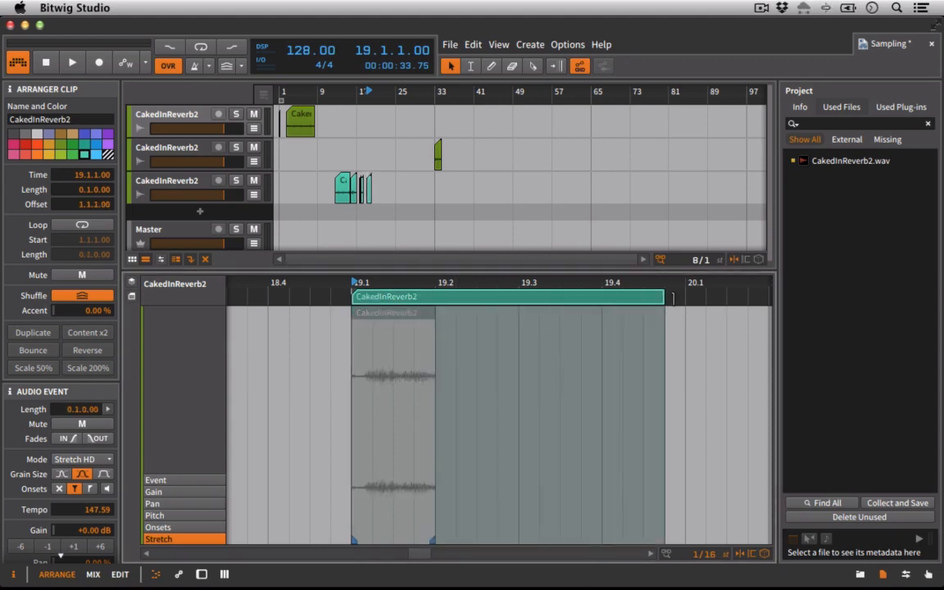
drag(673, 297, 694, 297)
- Stretch the audio event to a length of 0.3.1.00, warp it with beat markers at 1.1.4.00 and just after 19.3, and audition it
drag(433, 537, 621, 539)
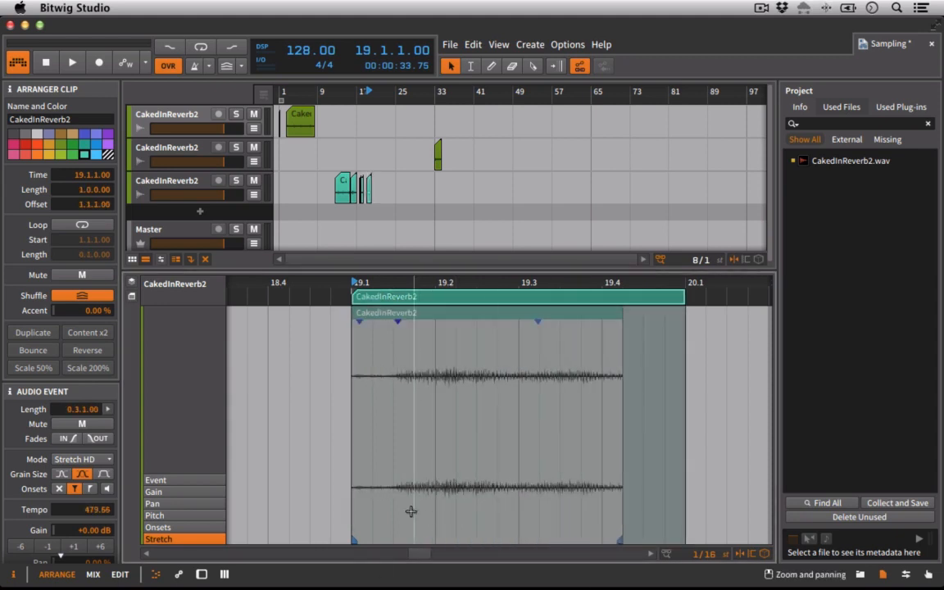
click(487, 364)
drag(476, 542, 538, 541)
drag(437, 540, 405, 445)
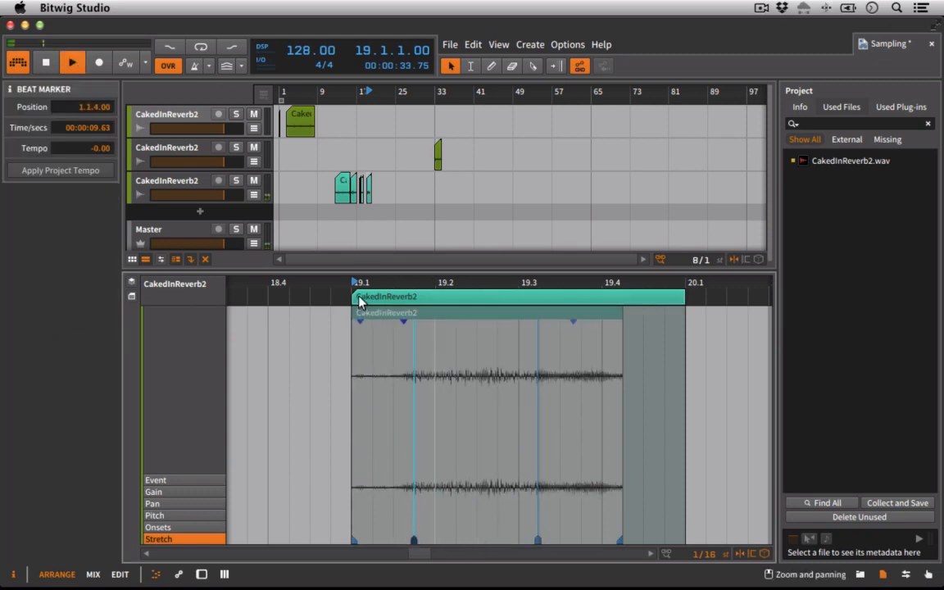
key(space)
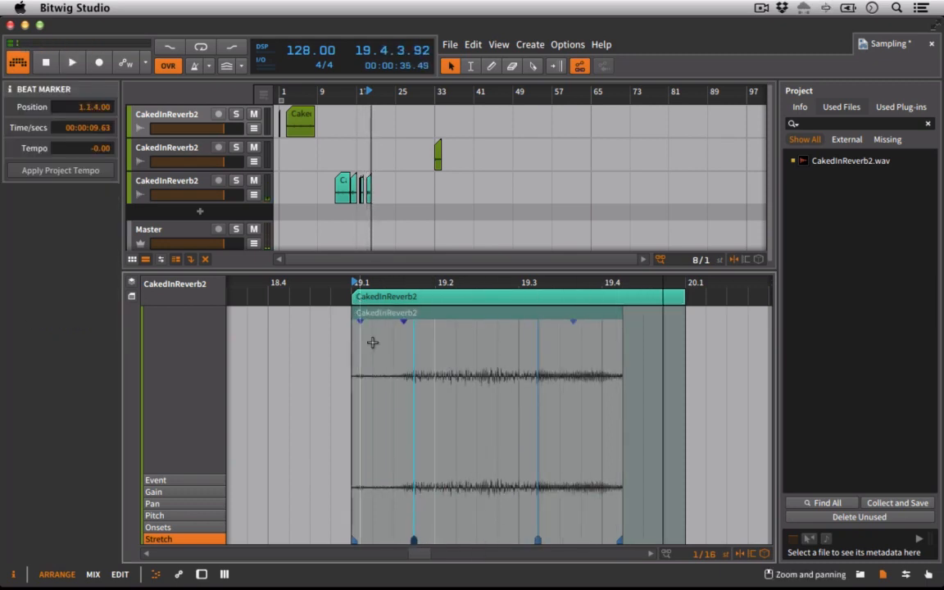
- Lower the stretched audio event's pitch to -11.00 semitones during playback
click(401, 315)
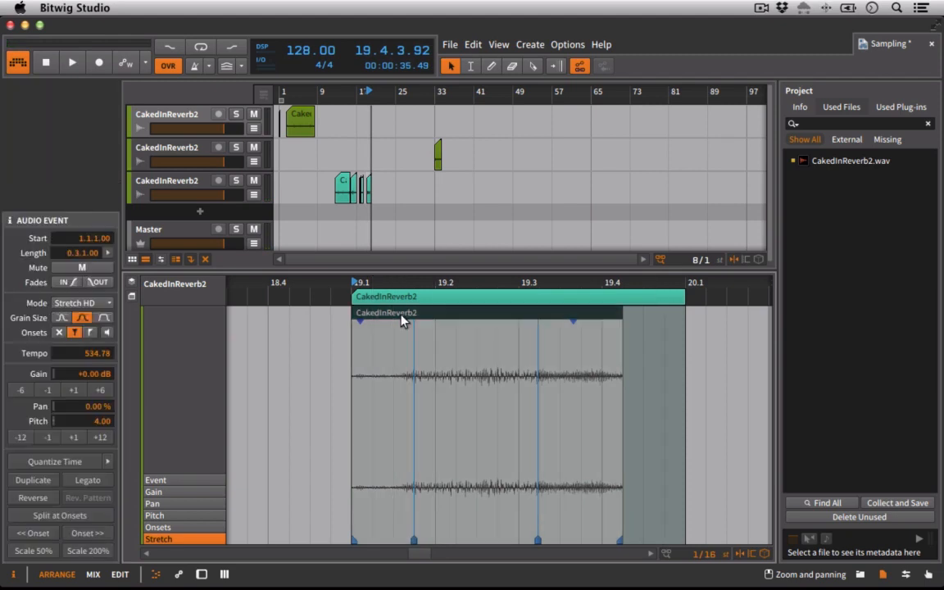
click(24, 442)
key(space)
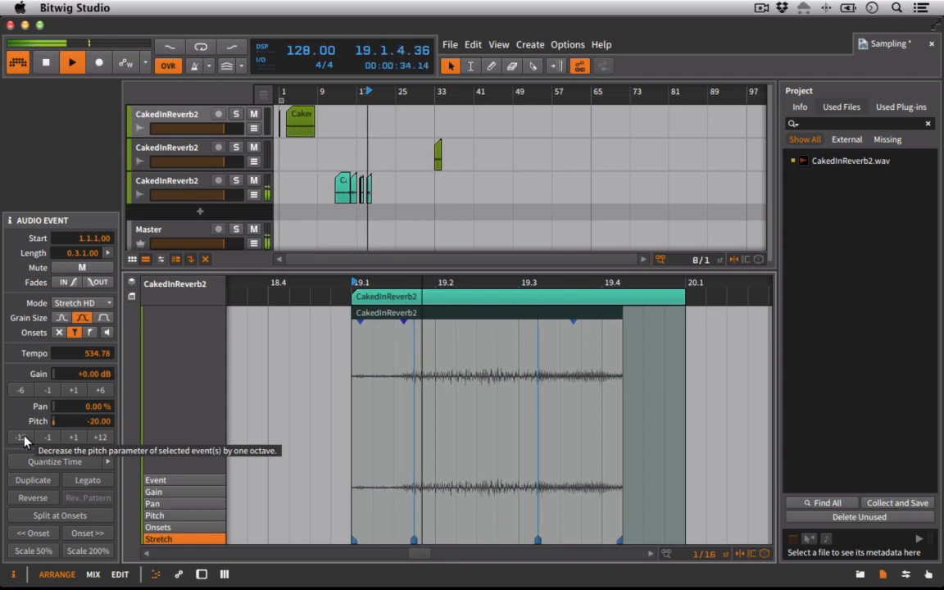
click(100, 437)
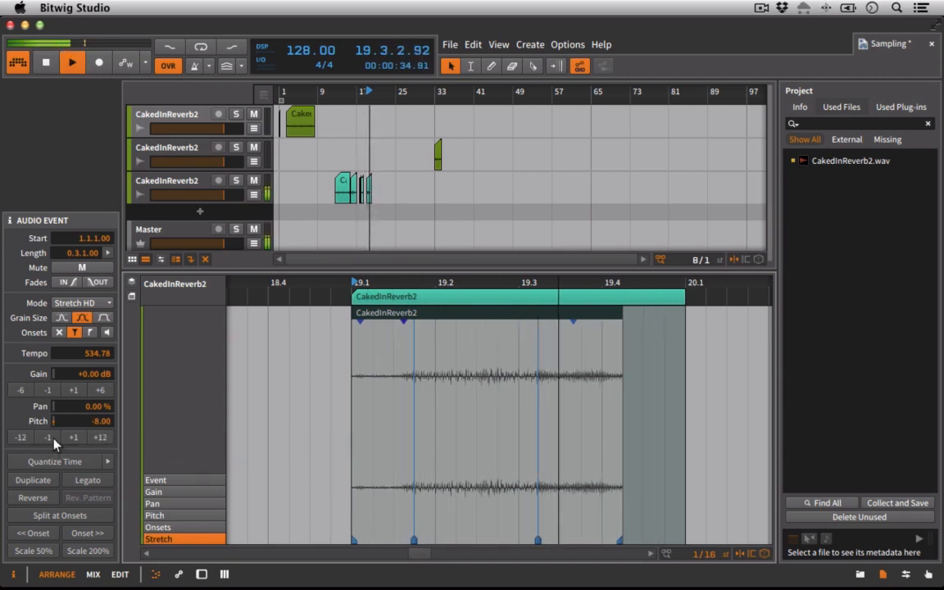
click(48, 437)
click(48, 437)
click(47, 437)
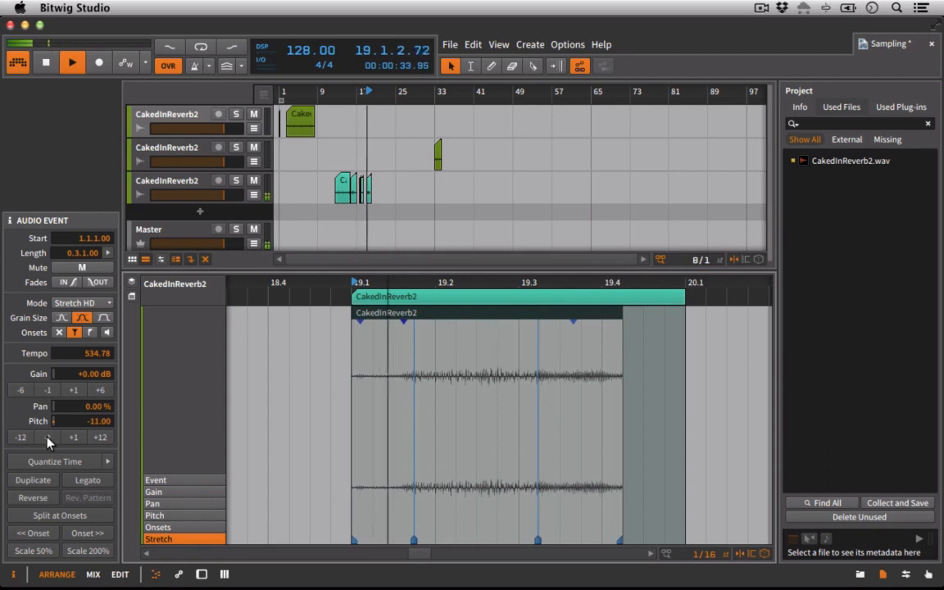
- Draw a gain curve rising from a low start to about +9 dB at 19.2 and falling to -64.2 dB at the event's end
click(154, 492)
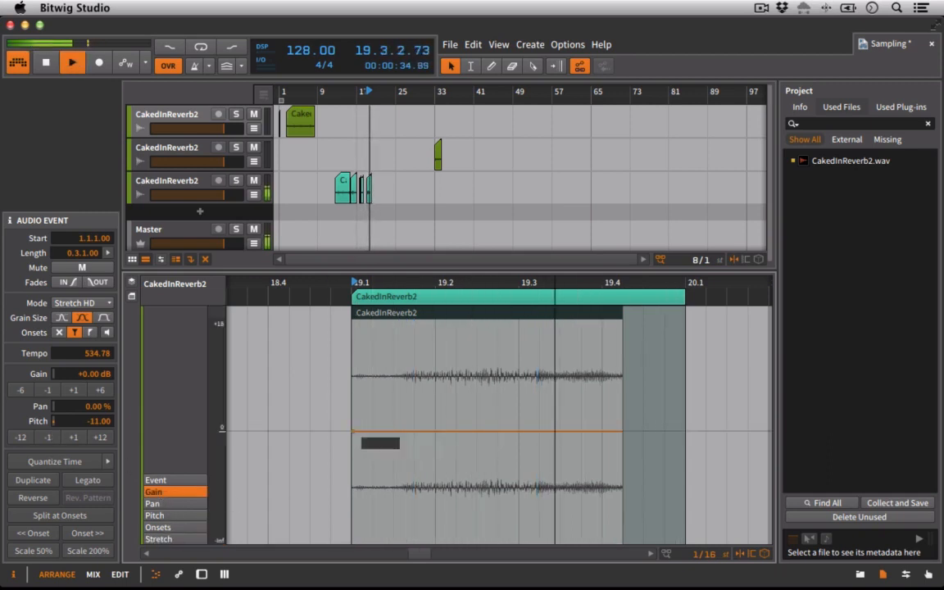
drag(353, 431, 359, 510)
drag(435, 508, 436, 384)
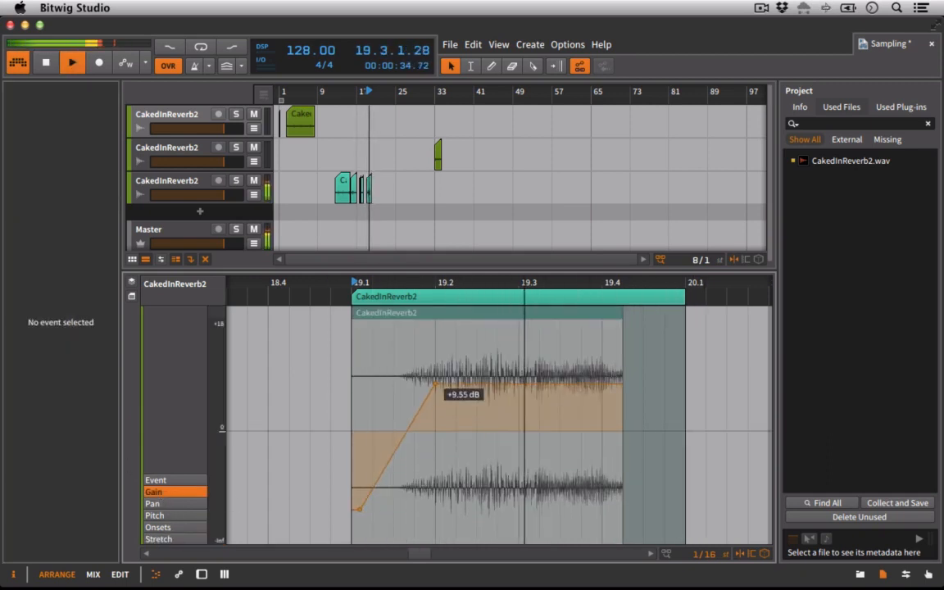
drag(498, 386, 497, 475)
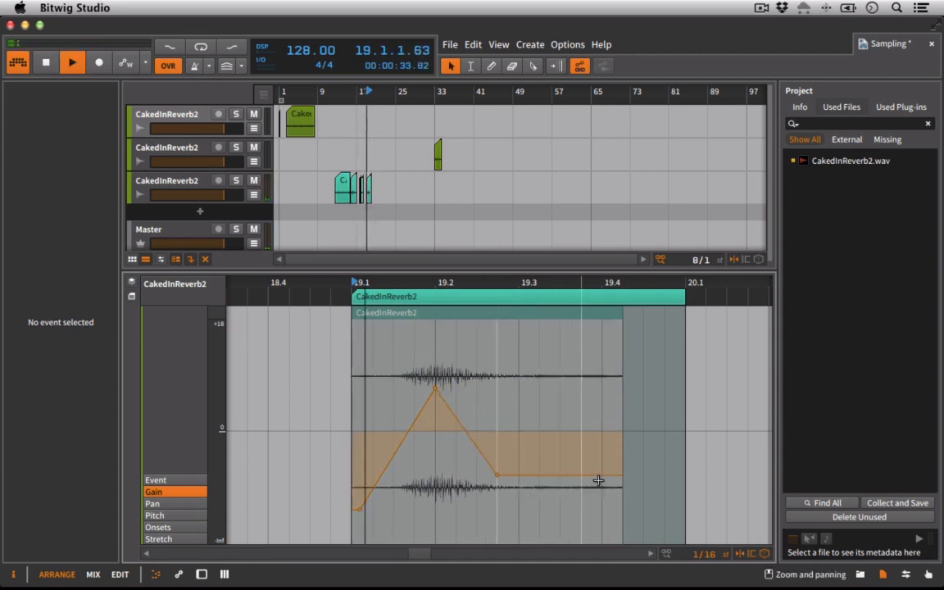
drag(599, 480, 623, 532)
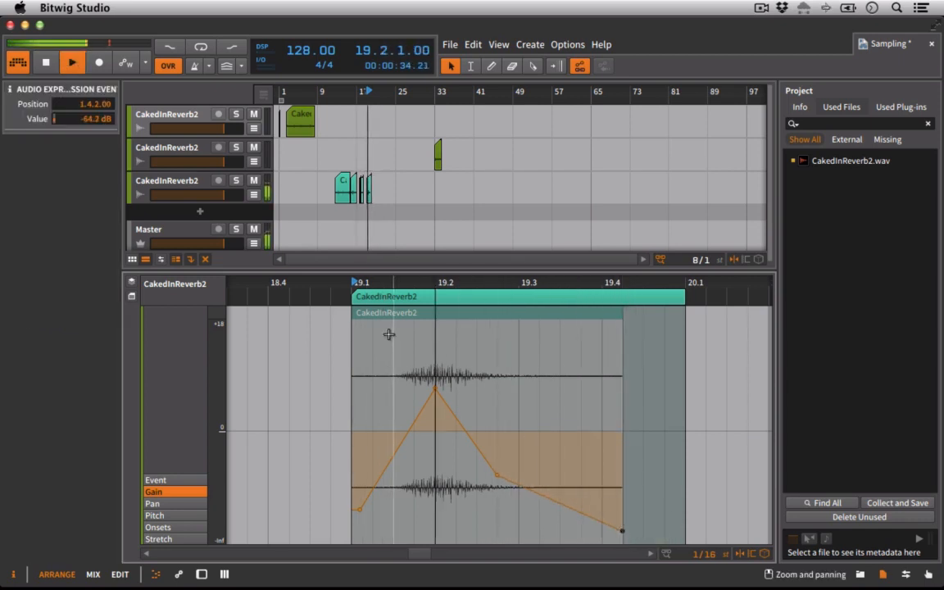
- Trim two sixteenths off the clip's start, keep the clip beginning at 19.1.1, and audition it
drag(355, 298, 378, 307)
key(space)
key(space)
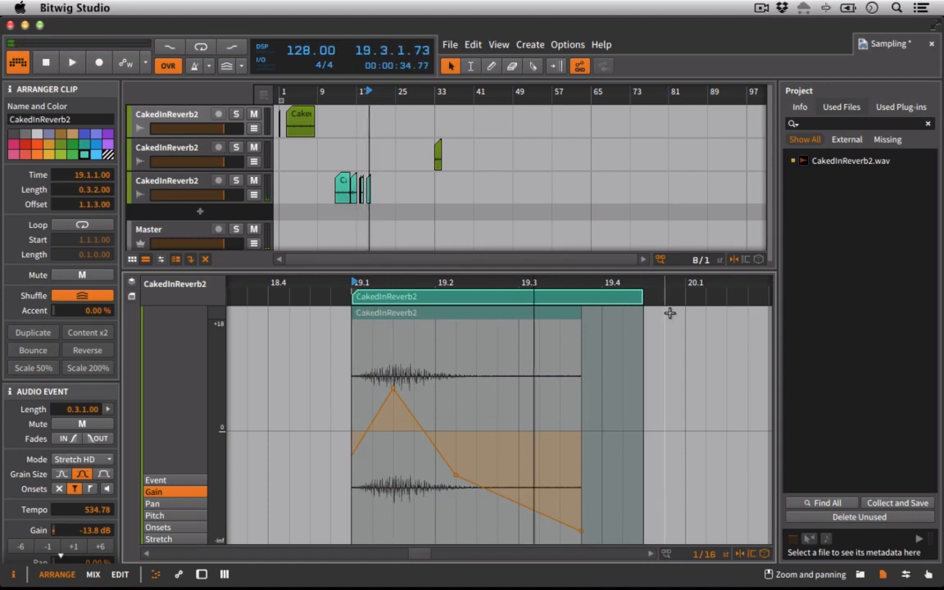
- Extend the clip past bar 21, duplicate its audio event to bar 20 within the clip, and play it
drag(612, 284, 774, 294)
click(442, 312)
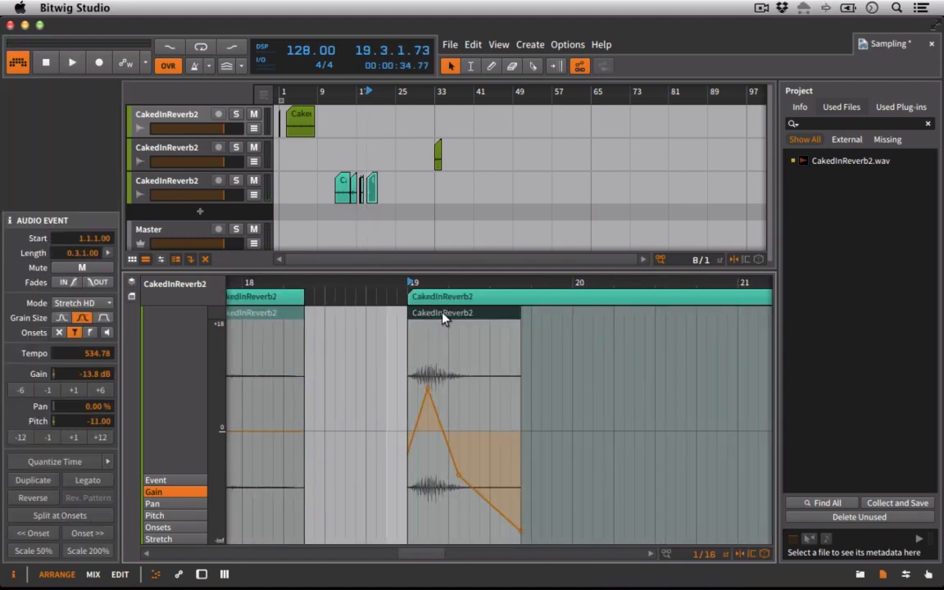
drag(442, 311, 610, 330)
key(space)
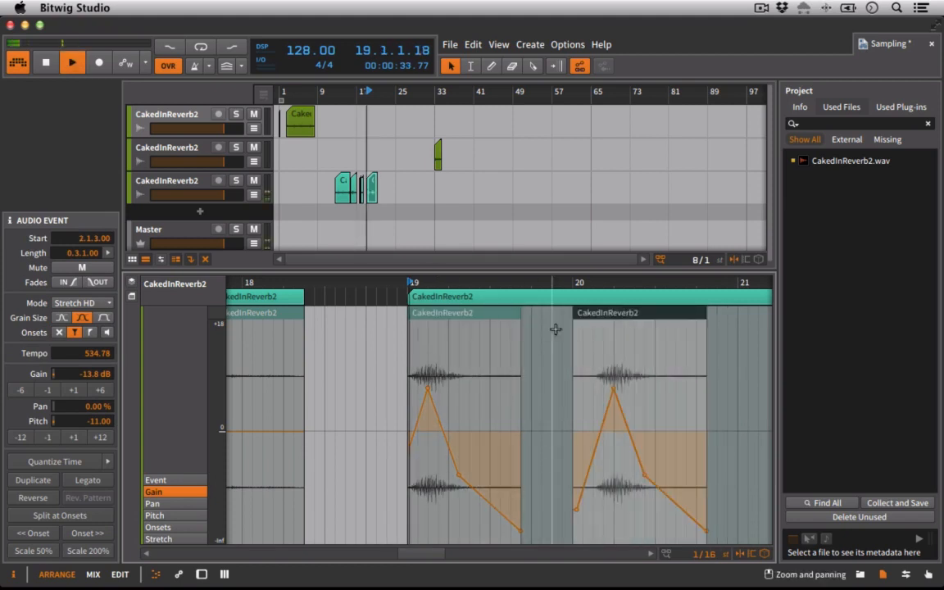
- Set the duplicated event's pitch to -9.00 semitones and draw a pitch curve that peaks just after 20.2 and falls back by its end
click(73, 440)
click(73, 440)
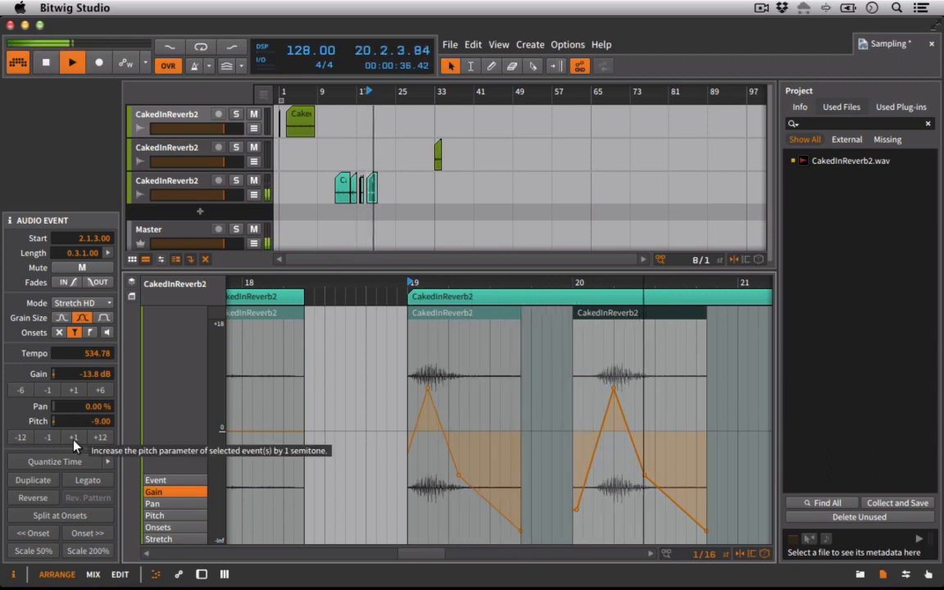
click(150, 516)
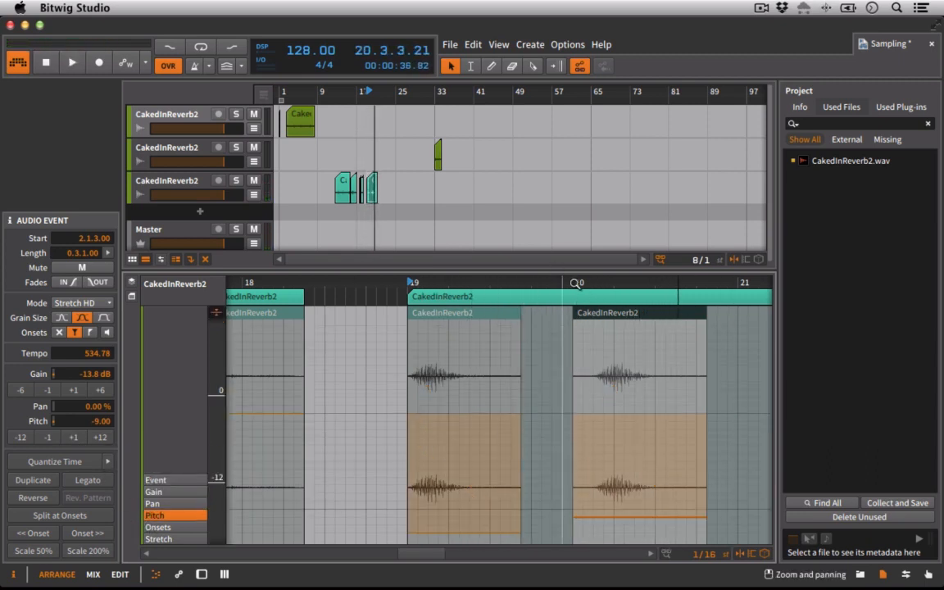
drag(577, 284, 511, 331)
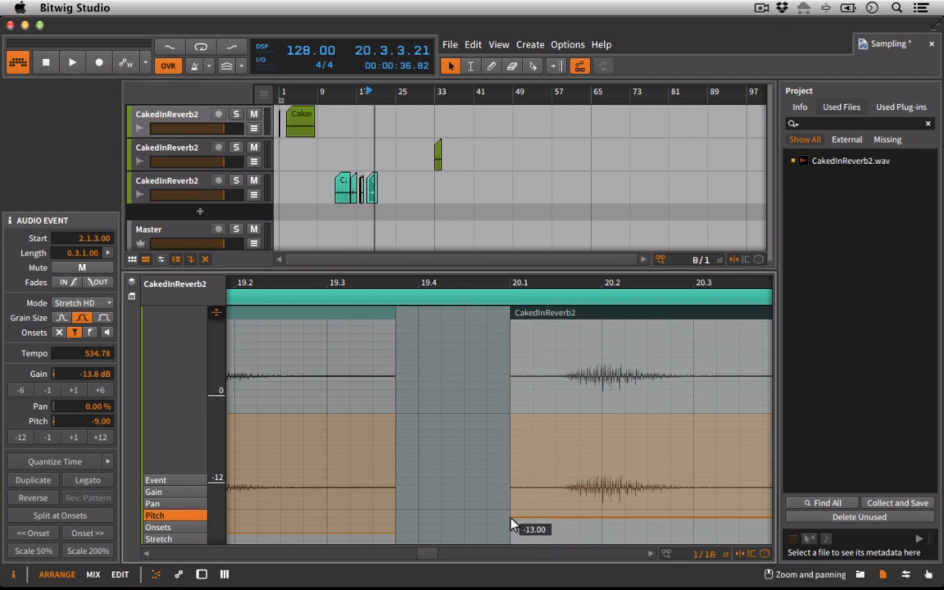
drag(614, 518, 666, 522)
scroll(643, 489, right, 5)
key(space)
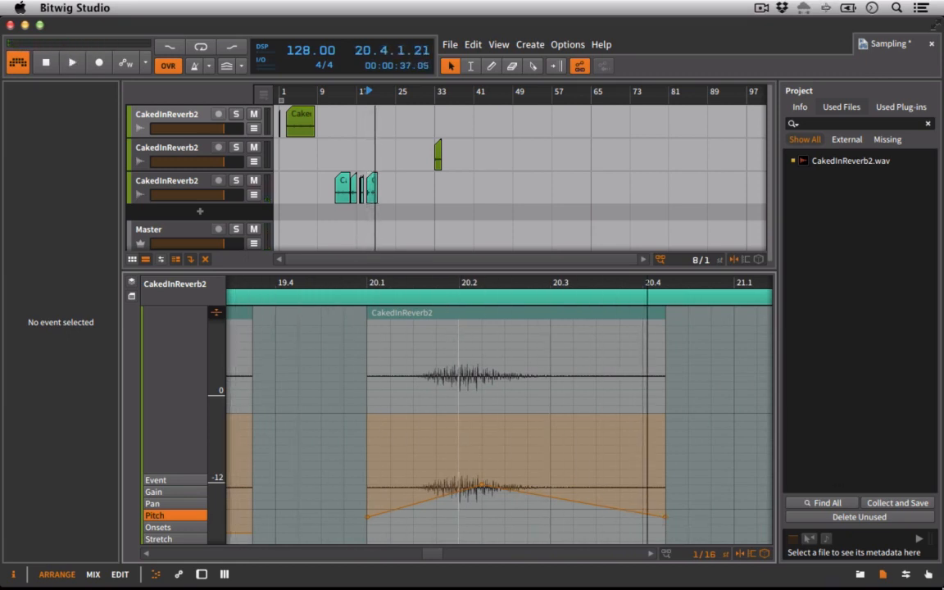
- Hide the Project panel listing the used files
click(882, 576)
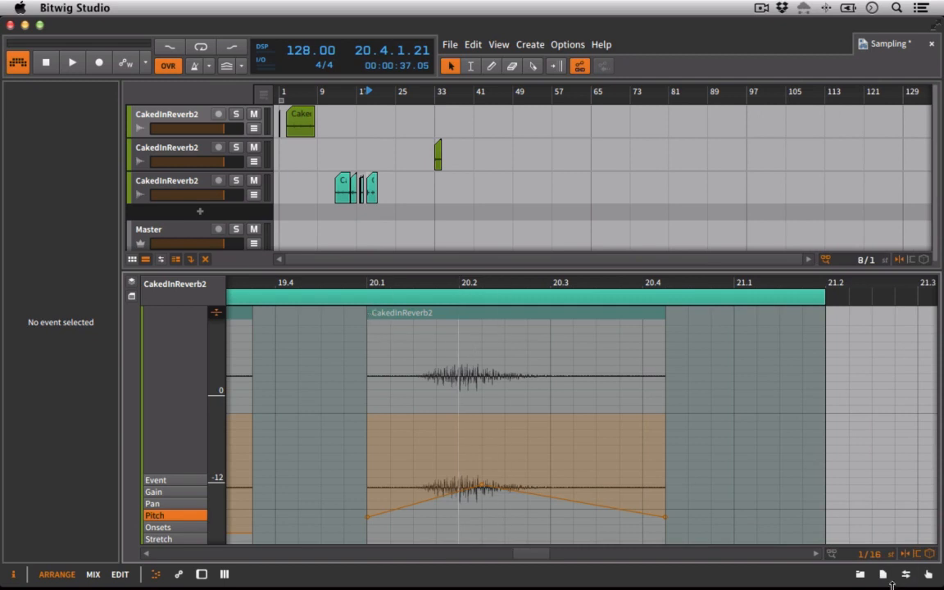
click(882, 575)
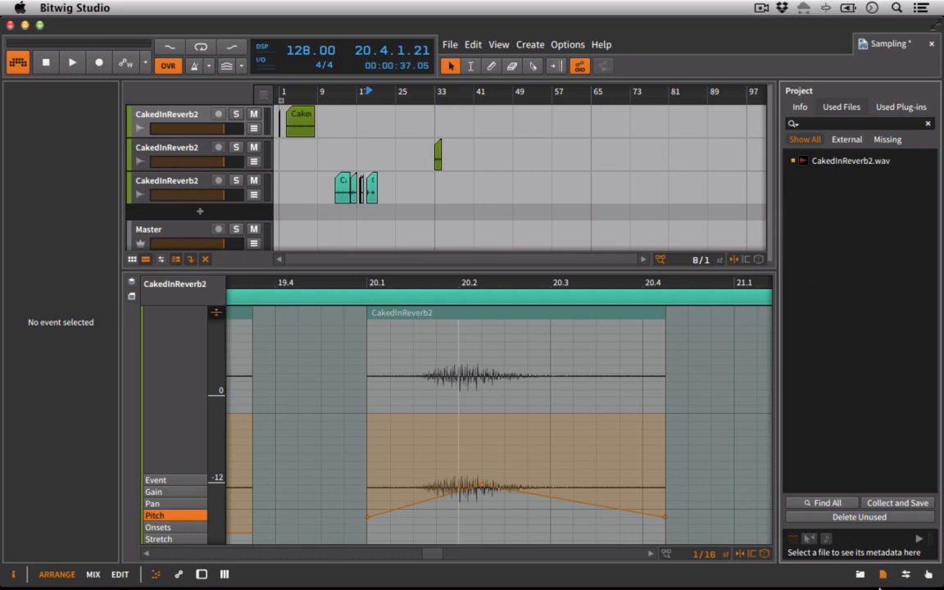
click(882, 575)
- Audition the clip at bar 33 on the second track, inspect its audio event, and select that track
drag(331, 276, 398, 174)
drag(432, 91, 391, 219)
click(162, 150)
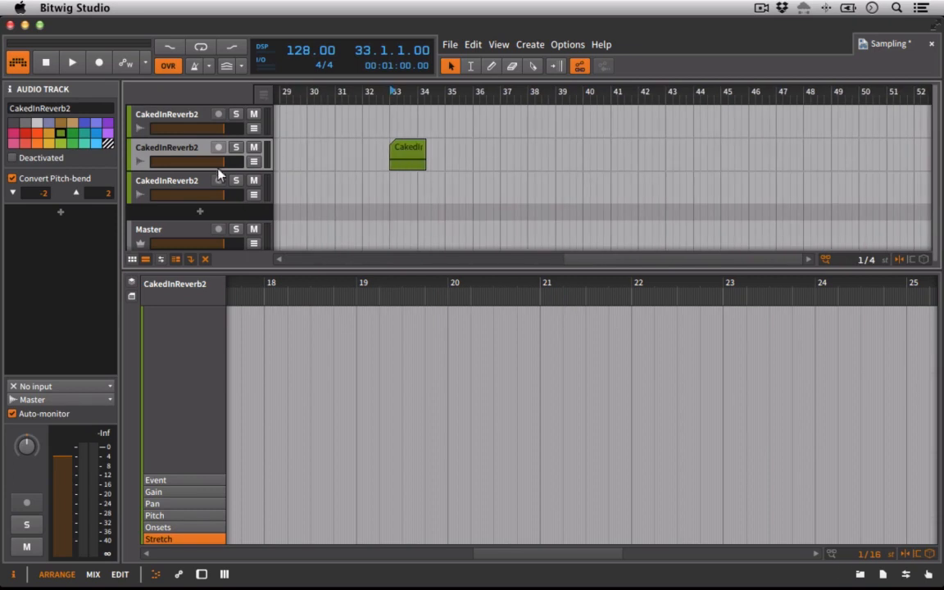
key(space)
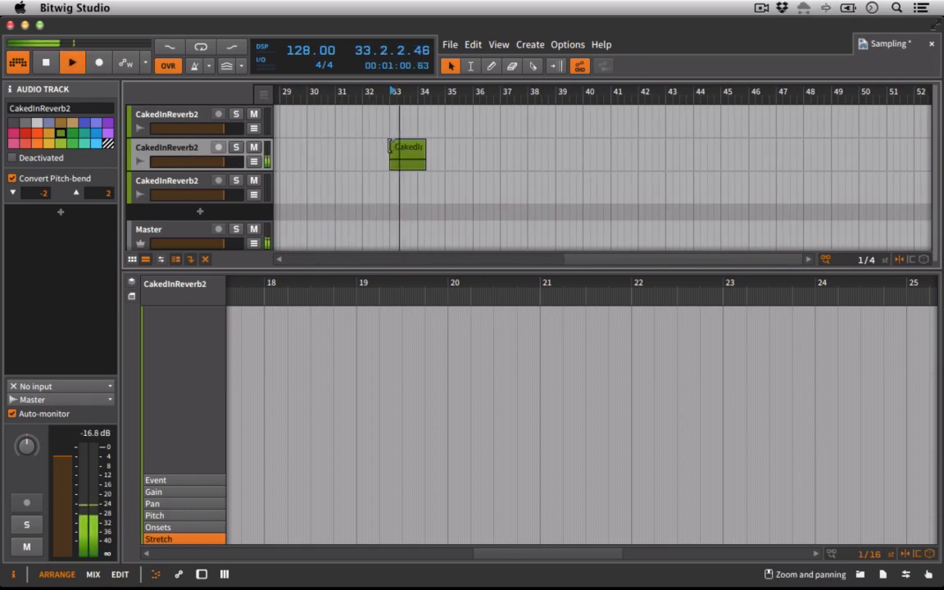
click(396, 157)
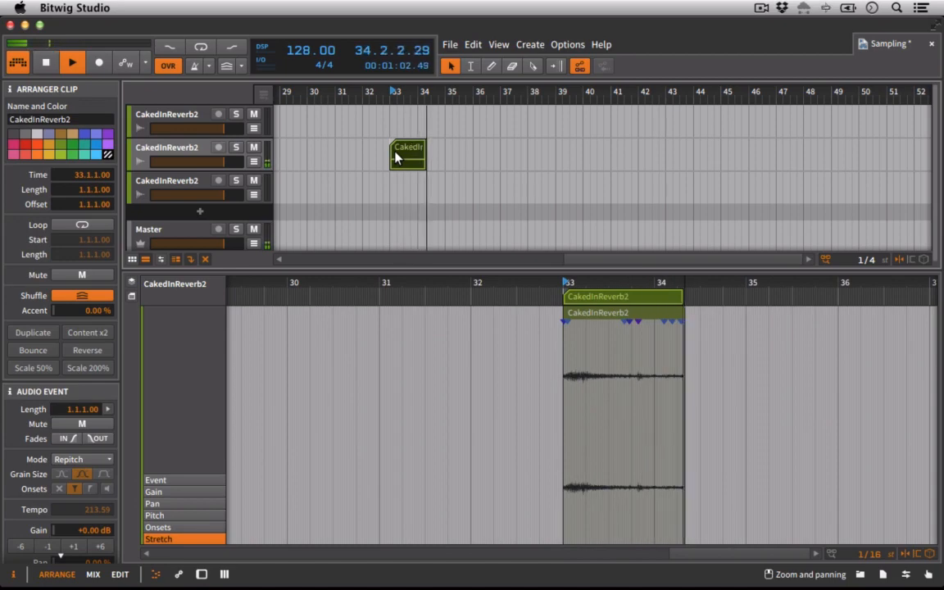
click(212, 155)
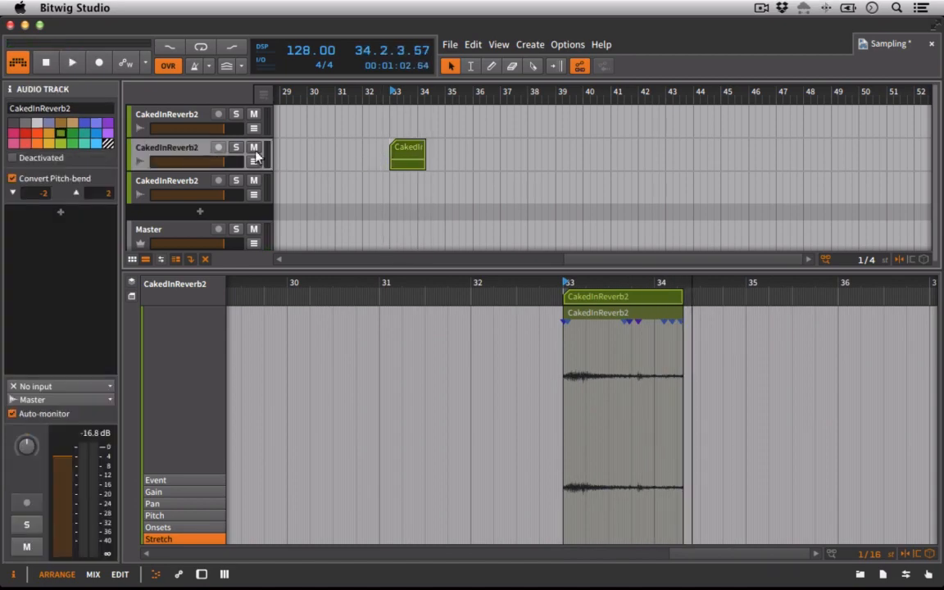
- Show the project's used files and bounce the clip at bar 33 with the Pre-Fader source
click(419, 148)
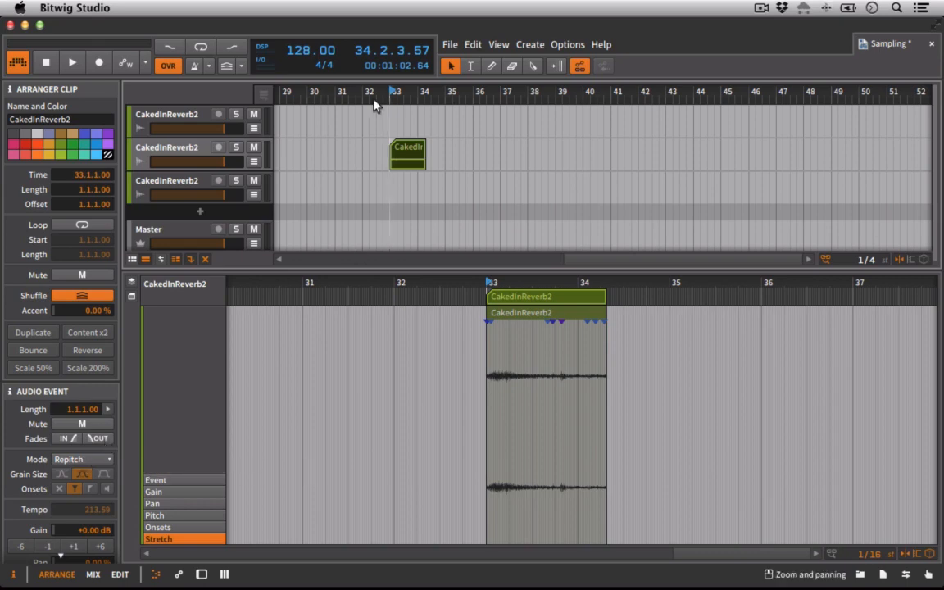
click(883, 575)
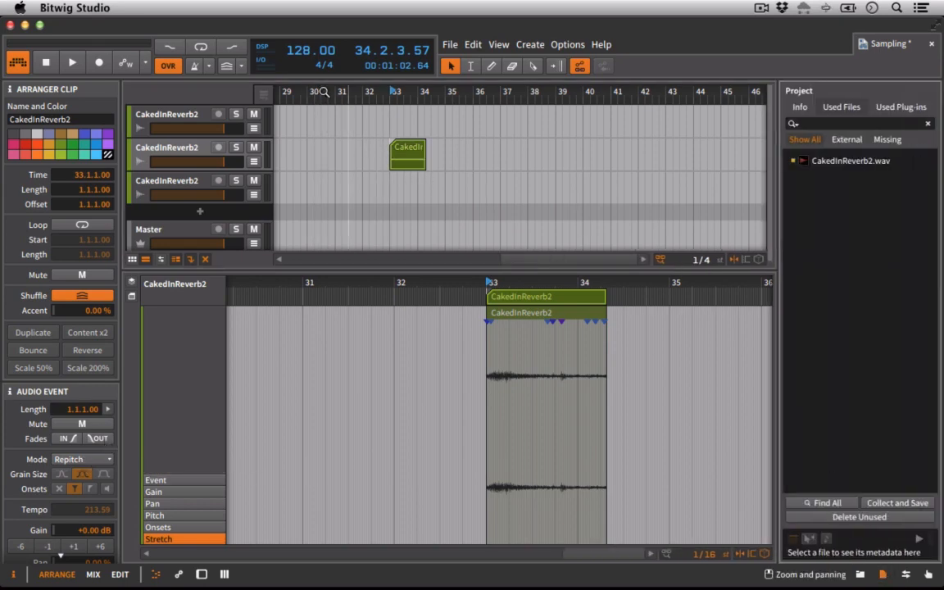
right_click(411, 164)
click(471, 291)
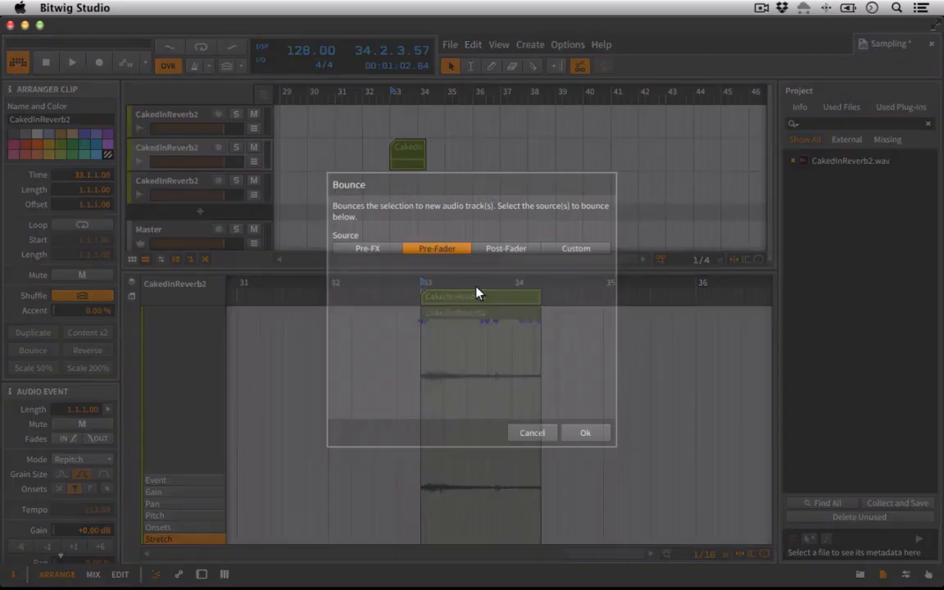
click(586, 433)
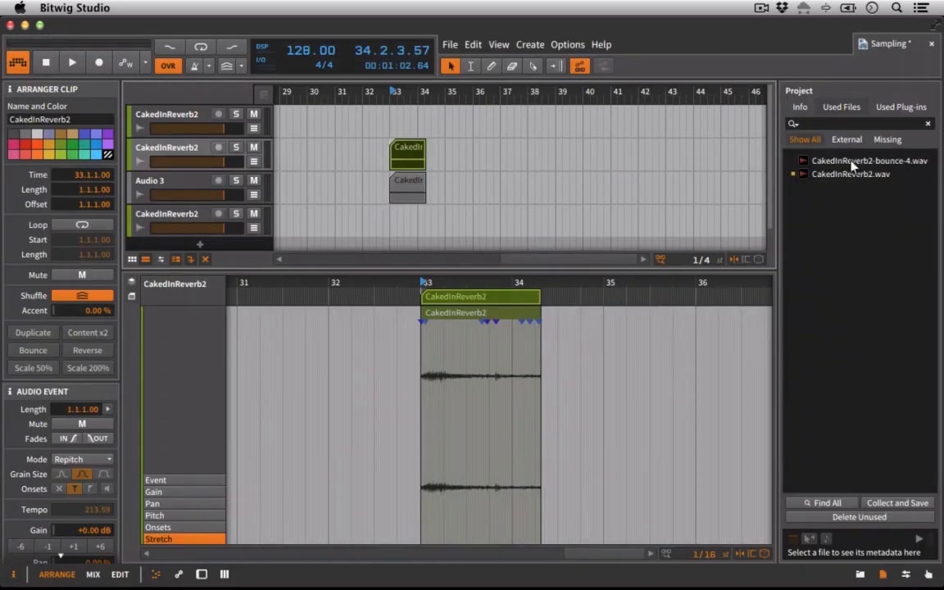
- Solo the bounced clip's track to audition it, and delete the original CakedInReverb2 track directly above it
click(399, 196)
click(237, 181)
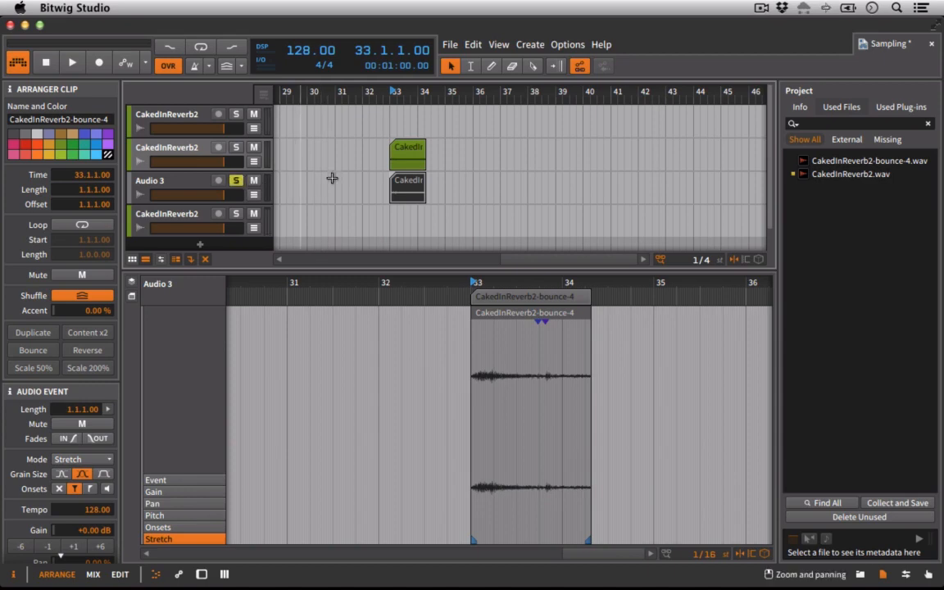
click(182, 148)
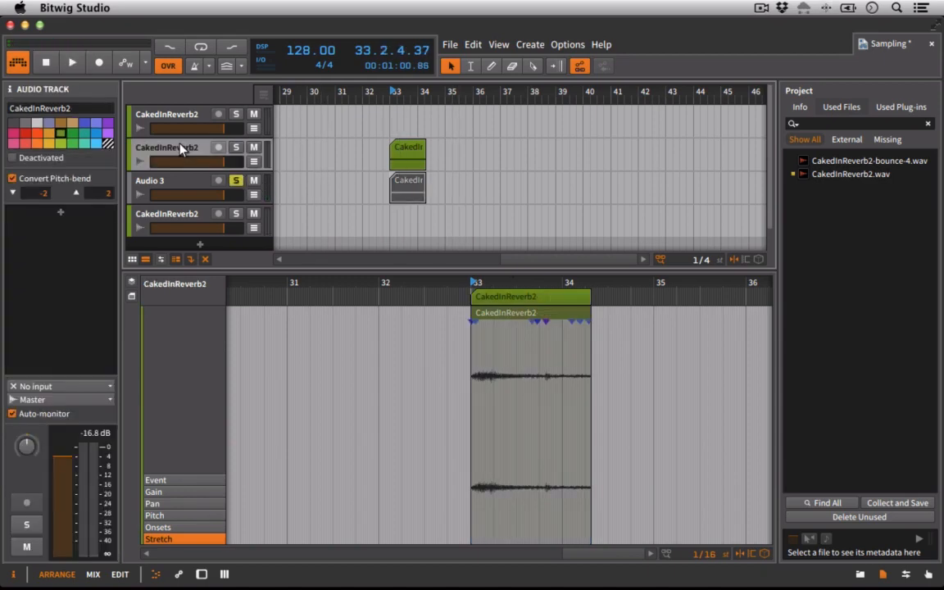
key(Delete)
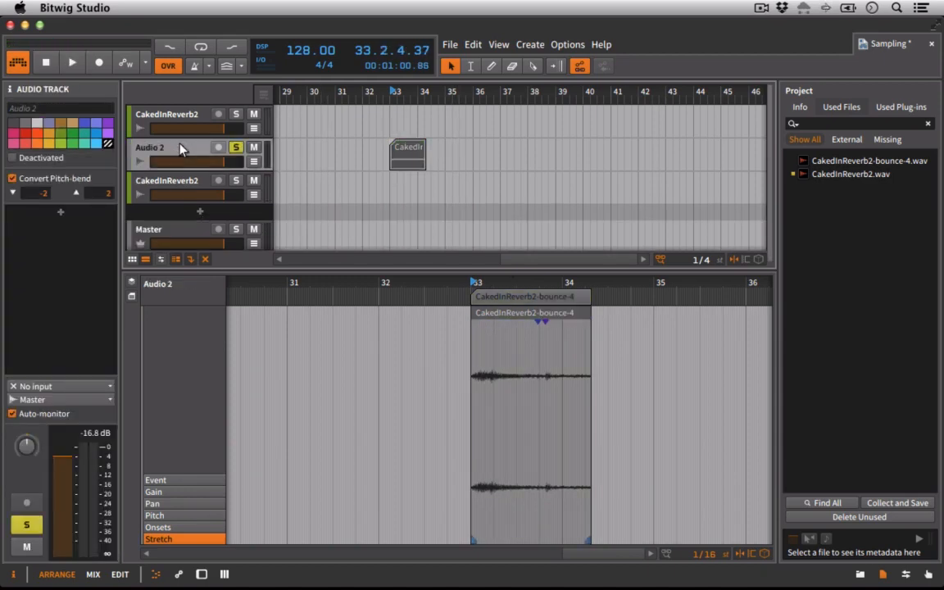
- Set the bounced clip's audio event pitch to -4.00 semitones, playing the clip to judge the transposition
click(412, 164)
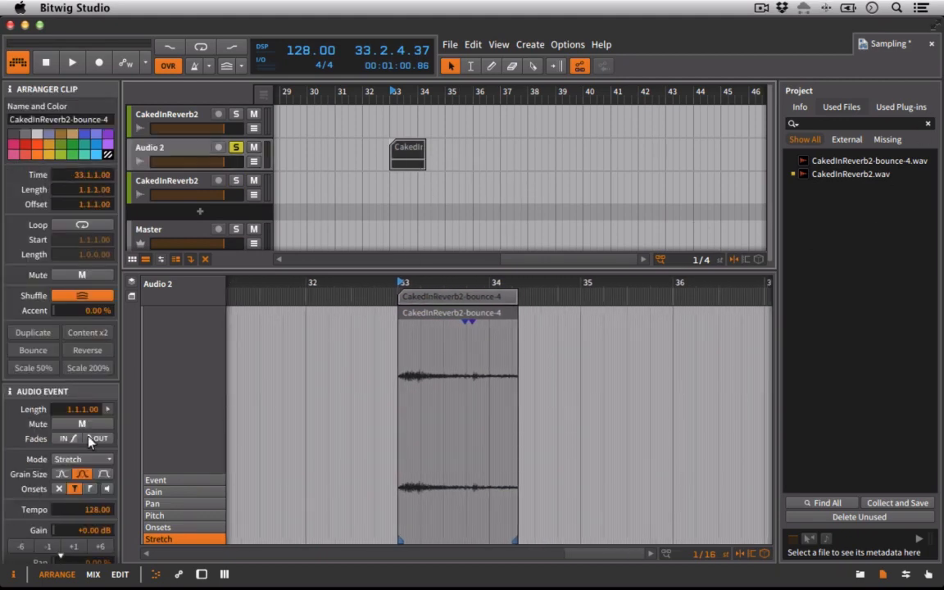
scroll(97, 537, down, 5)
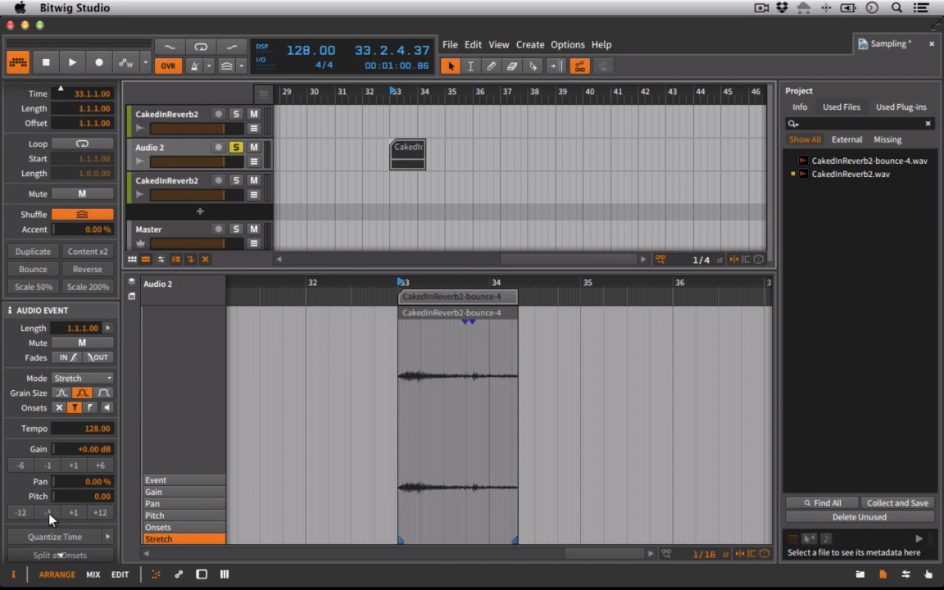
click(48, 513)
click(47, 513)
click(48, 513)
click(47, 513)
key(space)
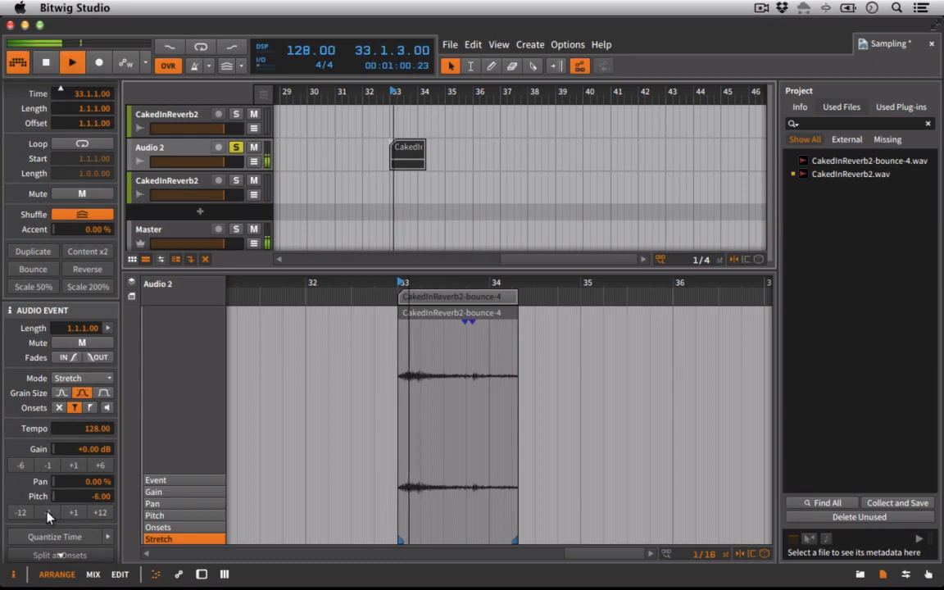
key(space)
key(space)
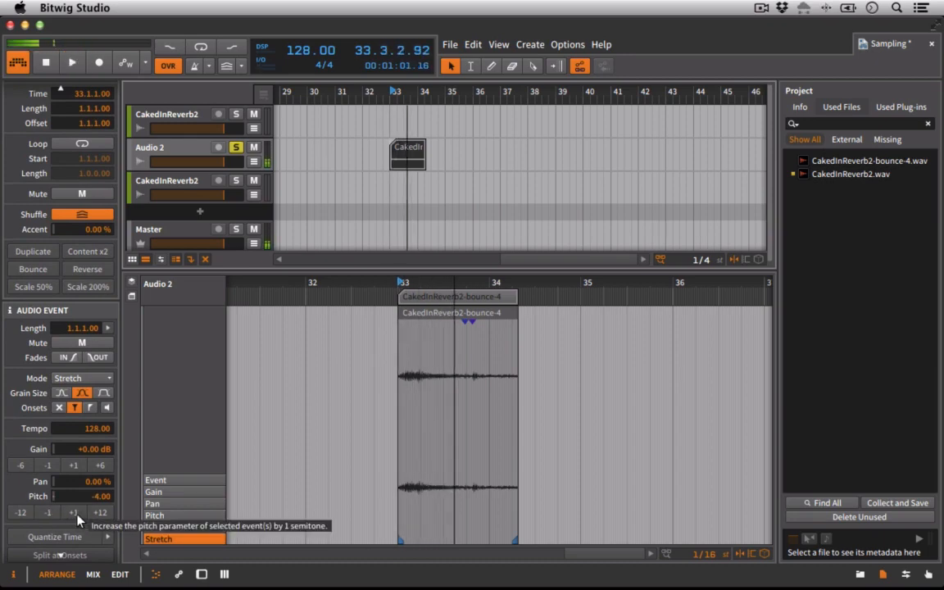
click(74, 513)
click(74, 514)
key(space)
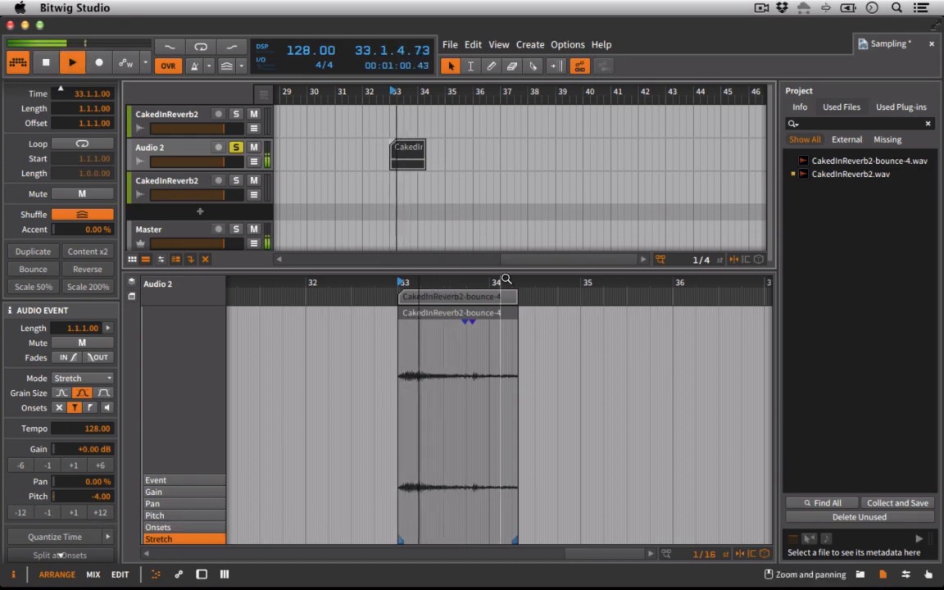
- Trim the bounced clip's end to 33.3 and cut its start to an offset of 1.1.3.02, keeping it at 33.1.1.00, and play it
drag(506, 281, 510, 281)
key(space)
drag(570, 295, 301, 331)
scroll(307, 331, left, 5)
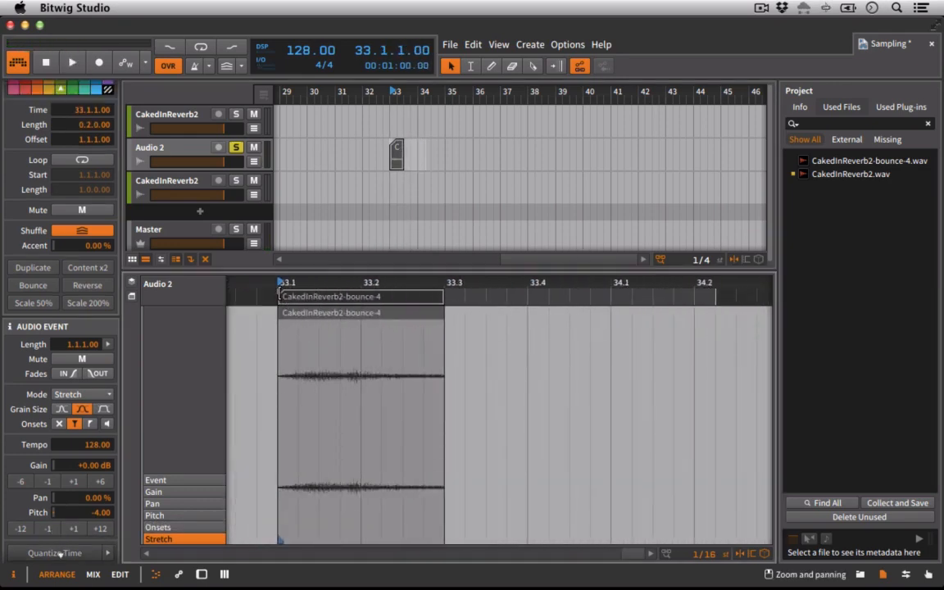
drag(280, 294, 313, 305)
key(space)
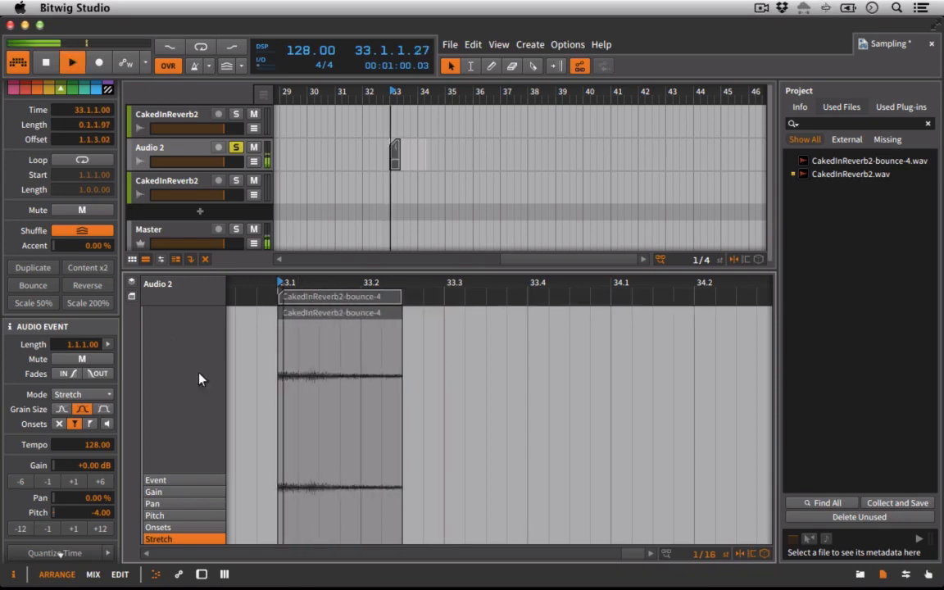
- Enable the fade-in and fade-out on the trimmed audio event during playback, and stop
scroll(73, 325, down, 1)
click(65, 365)
click(95, 365)
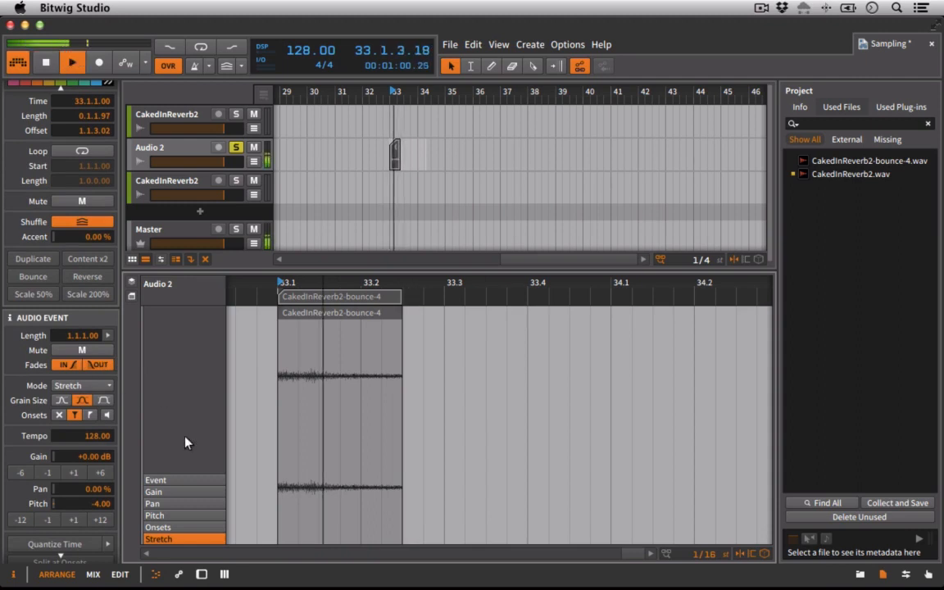
key(space)
- Shape the event's gain expression to start at +10.4 dB and fall along a curve to 0 dB at its end
click(155, 491)
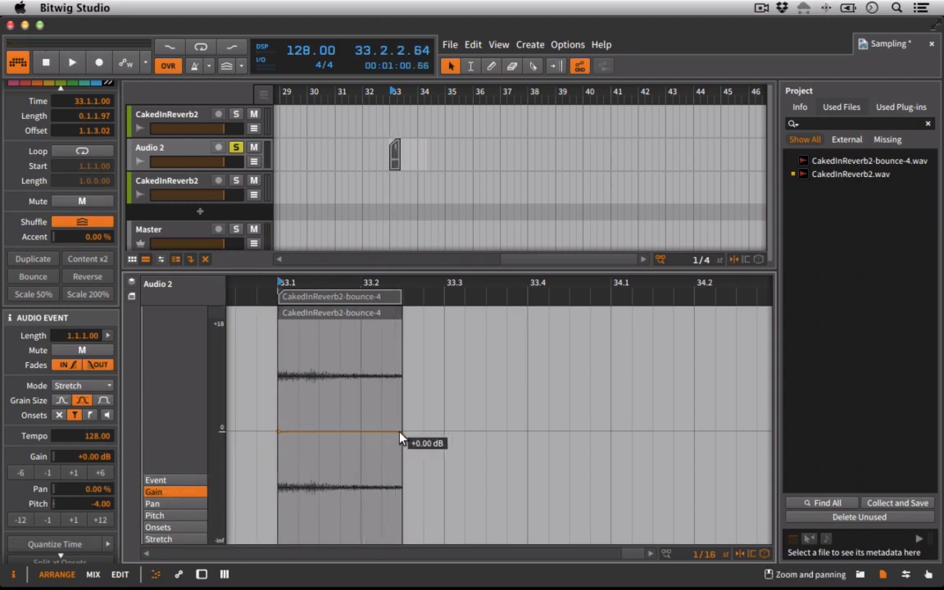
drag(286, 427, 277, 378)
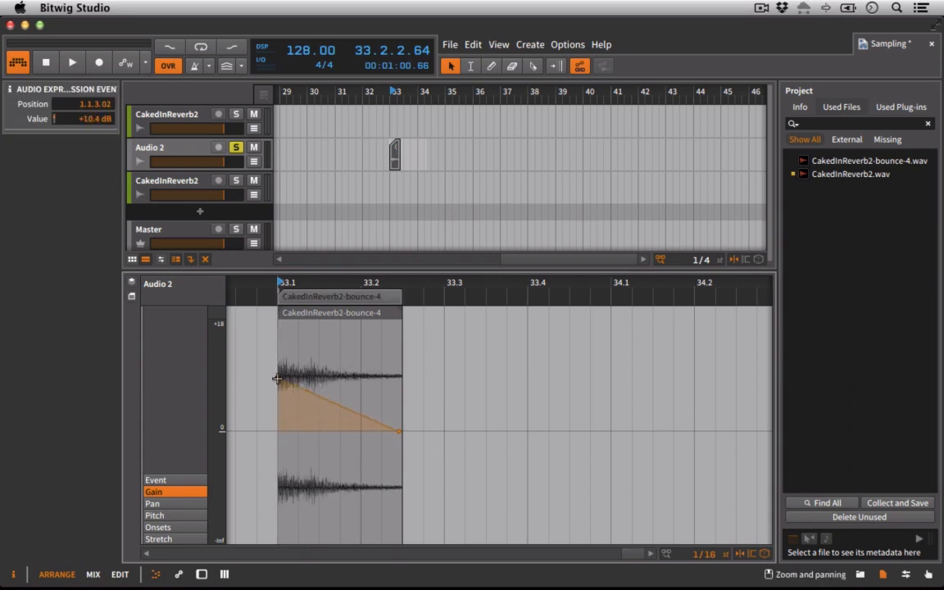
key(space)
drag(322, 397, 311, 443)
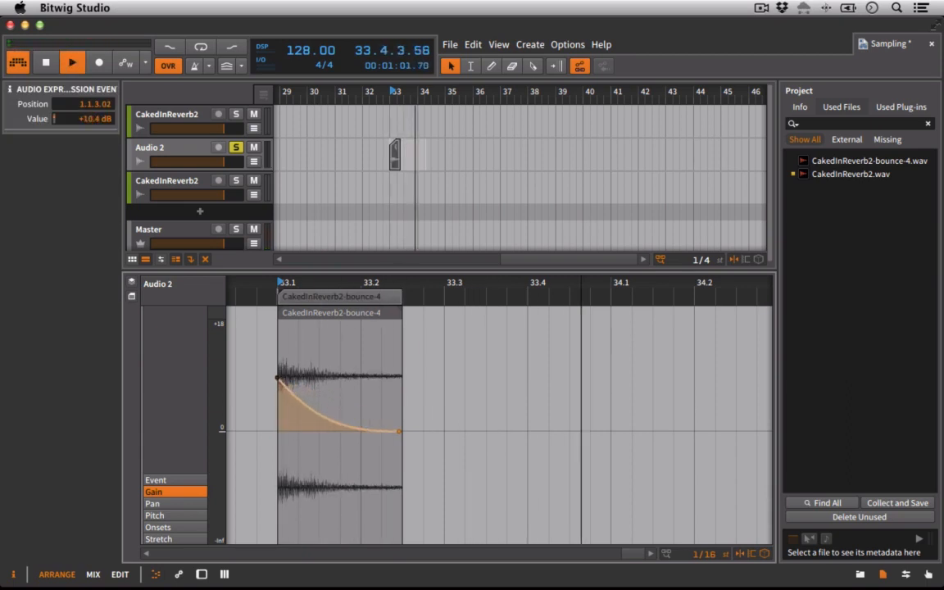
- Lower the starting point of the event's pitch expression to -12.00 semitones and audition the rising pitch
click(156, 515)
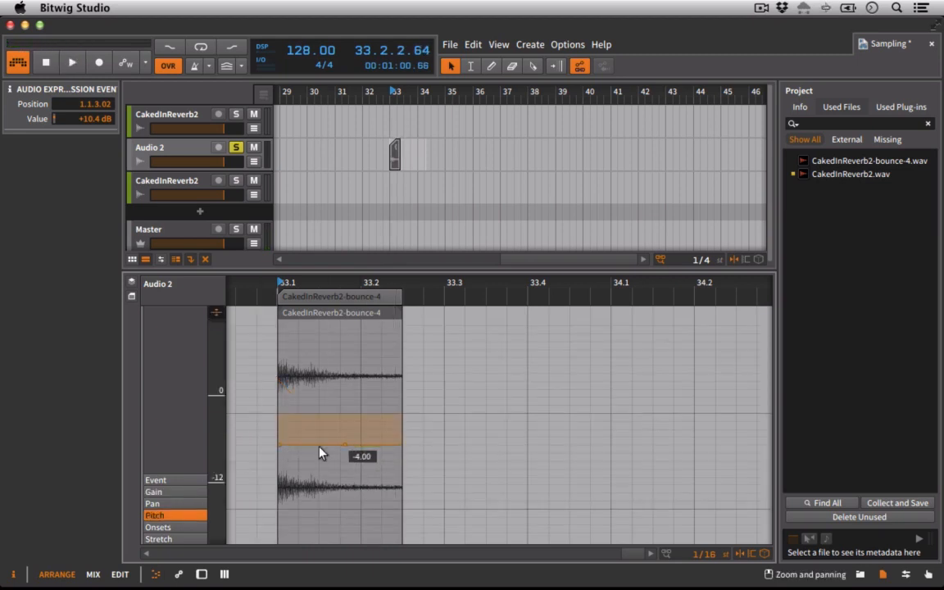
drag(279, 446, 277, 451)
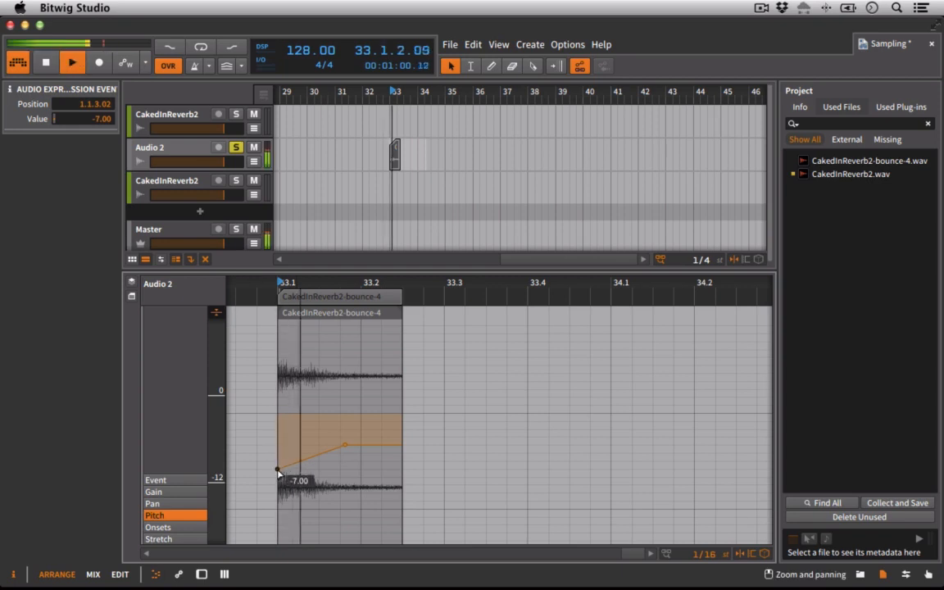
drag(278, 477, 277, 514)
key(space)
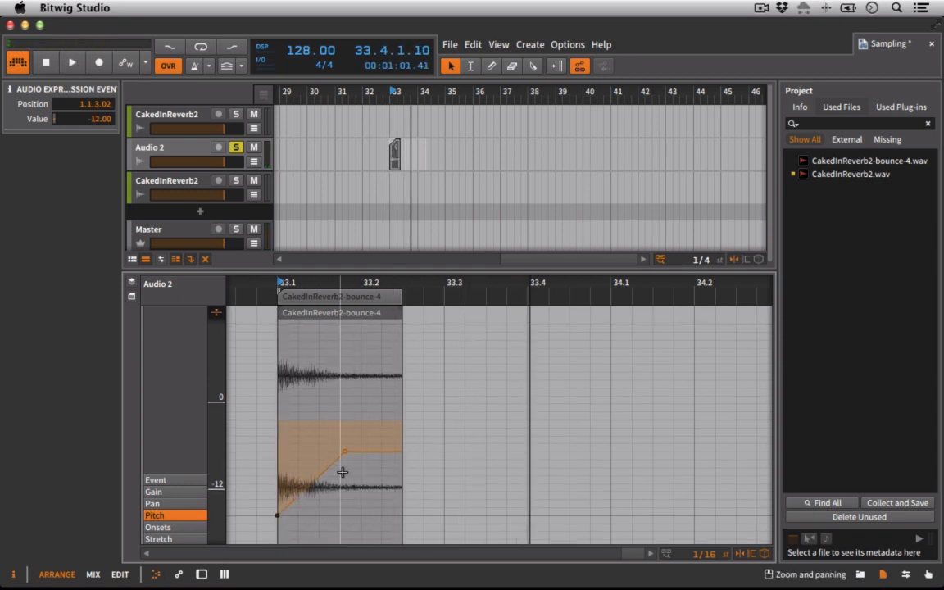
key(space)
key(space)
key(space)
- Move the second pitch point earlier to position 1.1.4.02 with a value of -5.00 and replay the clip
drag(346, 455, 297, 458)
key(space)
key(space)
key(space)
key(space)
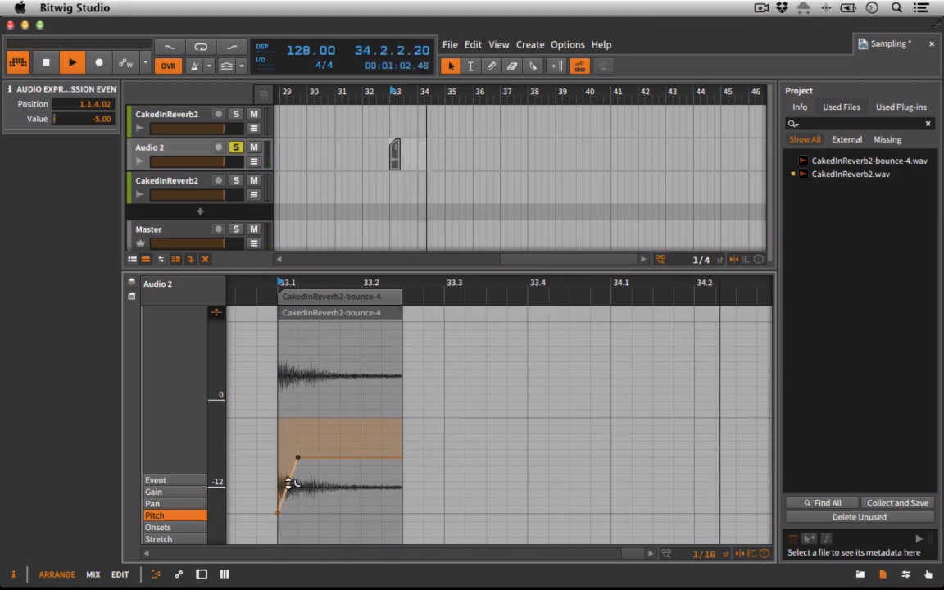
- Bend the pitch segment between the -12.00 and -5.00 points into a curve and audition the sound
click(290, 484)
key(space)
key(space)
key(space)
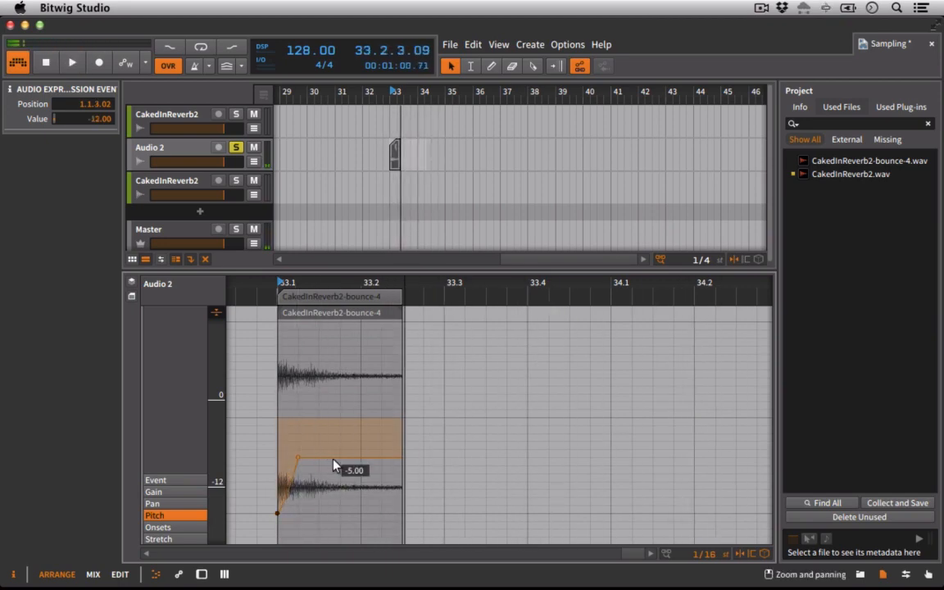
key(space)
key(space)
- Consolidate the trimmed and shaped bounce clip at bar 33
click(377, 296)
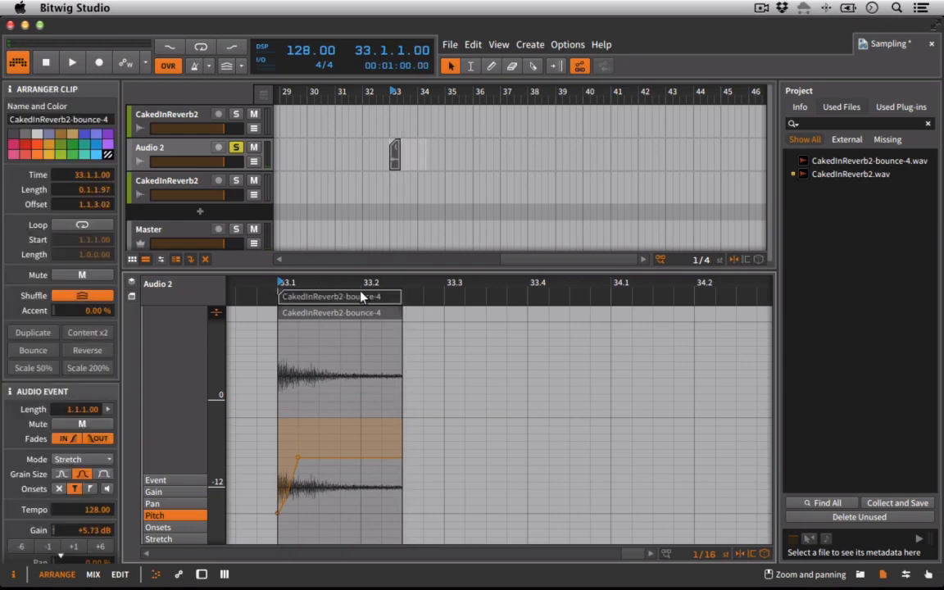
right_click(377, 297)
click(390, 367)
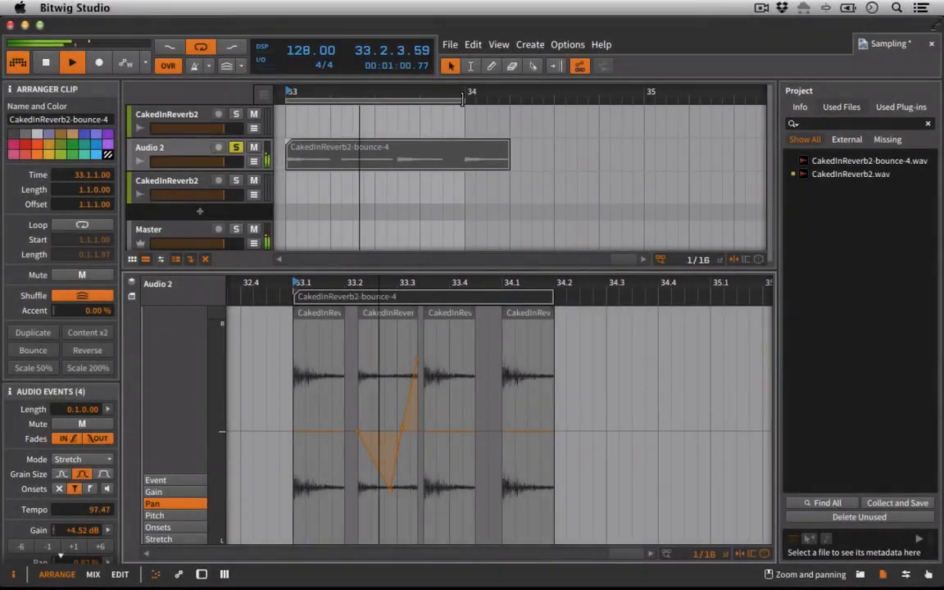
- Extend the arranger loop region starting at 33.1.1.00 to a length of 1.1.3.00 while the four-event clip plays
drag(465, 100, 509, 106)
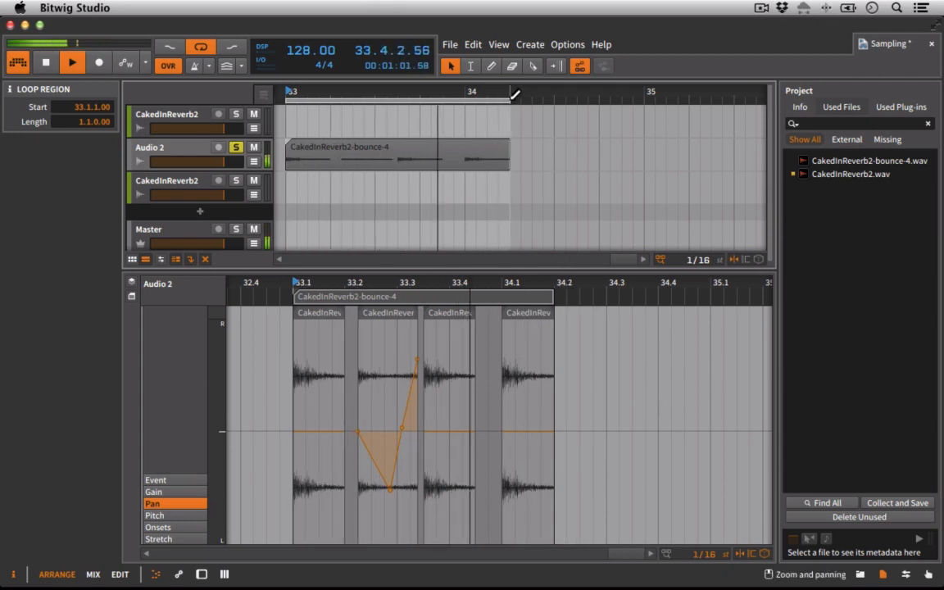
drag(516, 97, 541, 105)
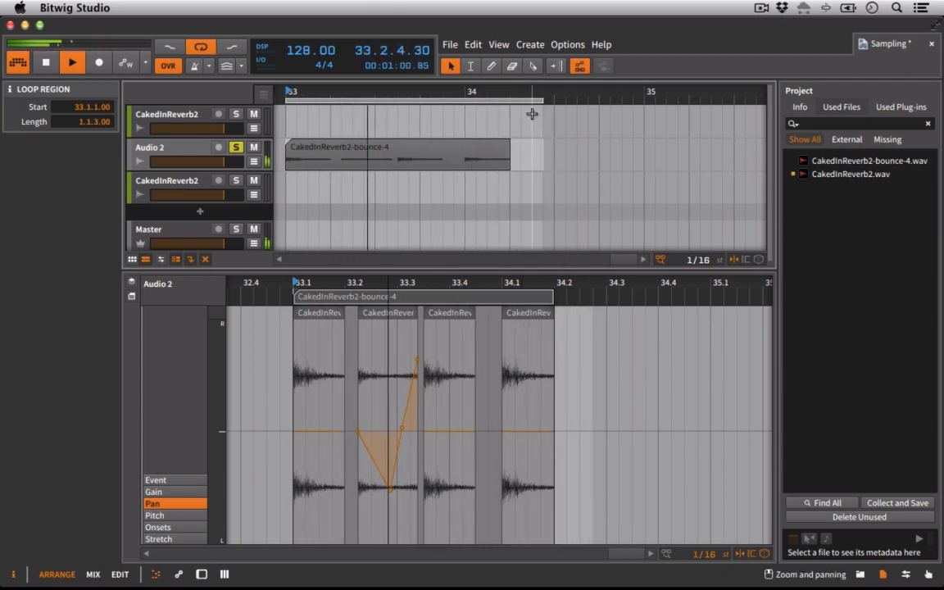
drag(468, 91, 474, 89)
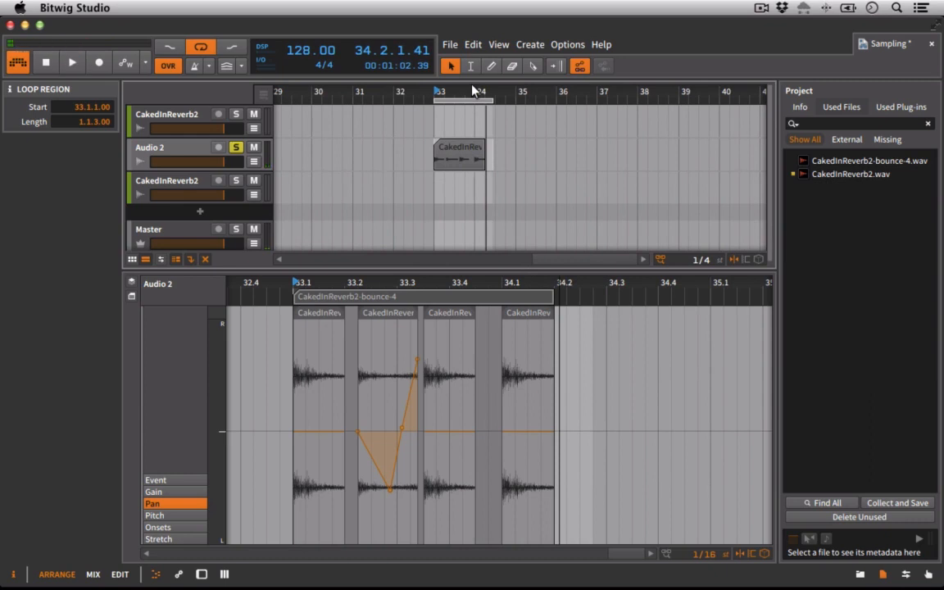